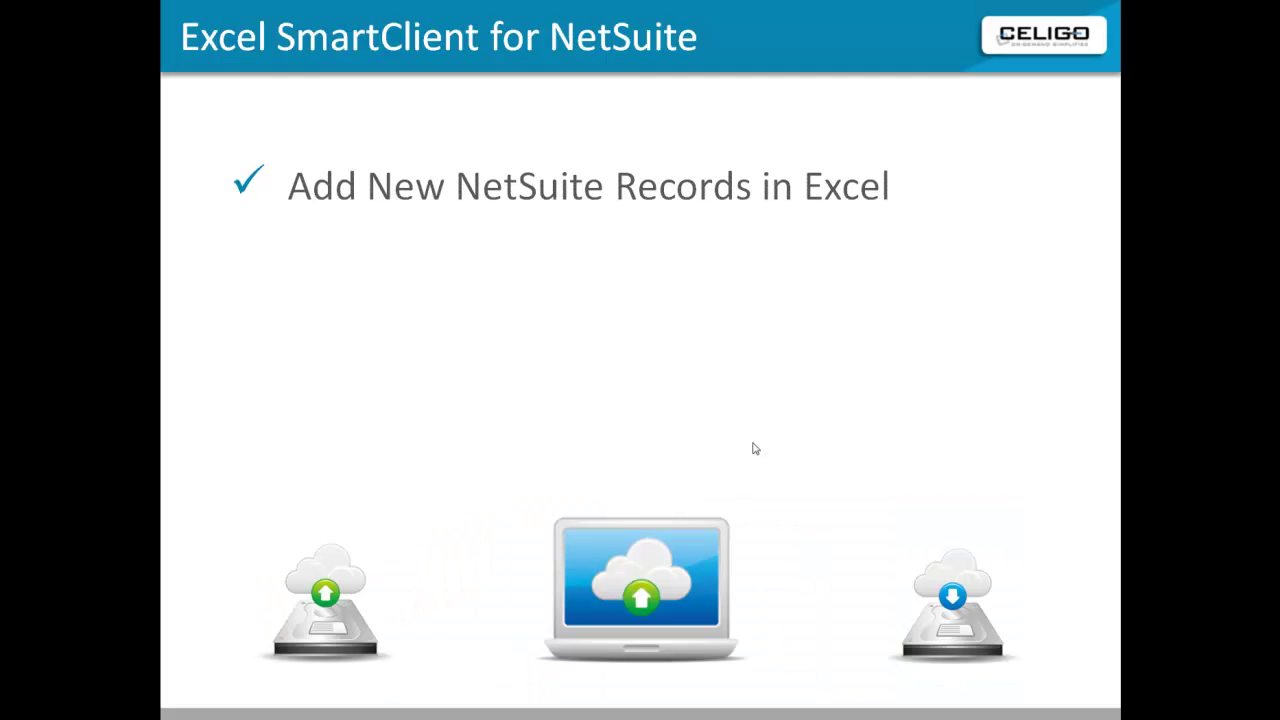
left_click(755, 449)
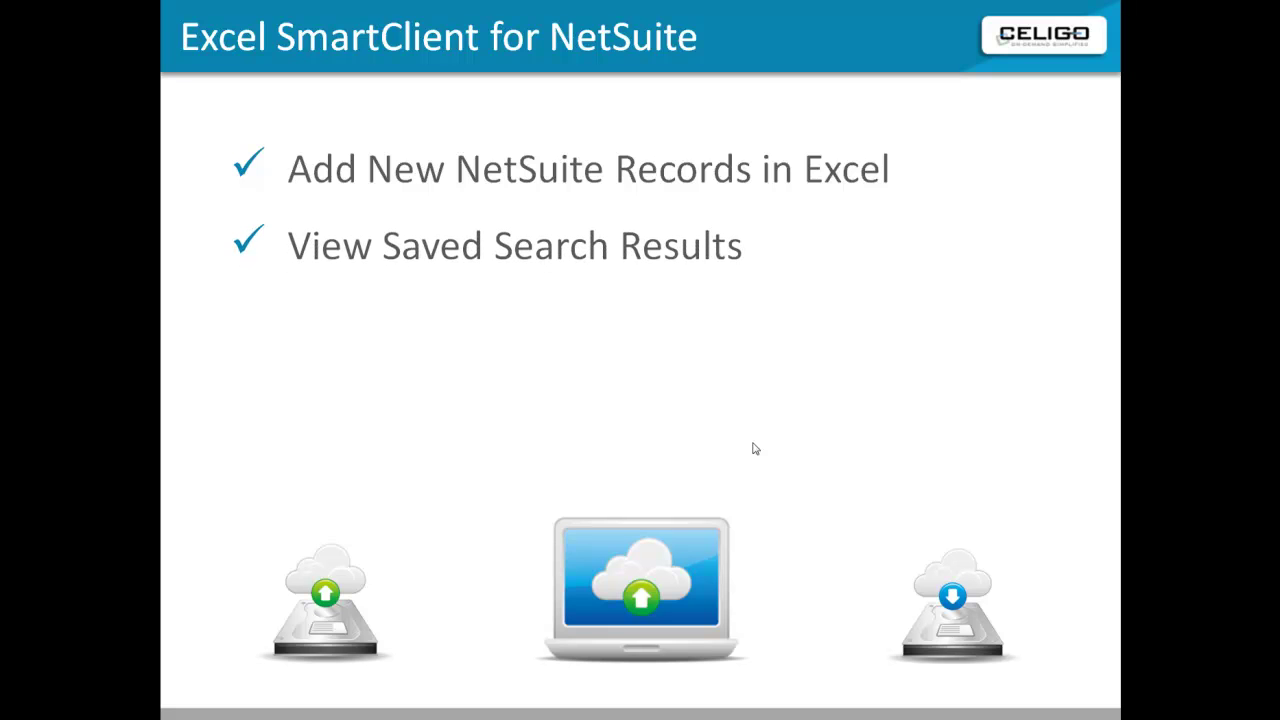
Step: Reveal all four feature bullets on the Excel SmartClient for NetSuite slide, then advance to the next slide
left_click(755, 449)
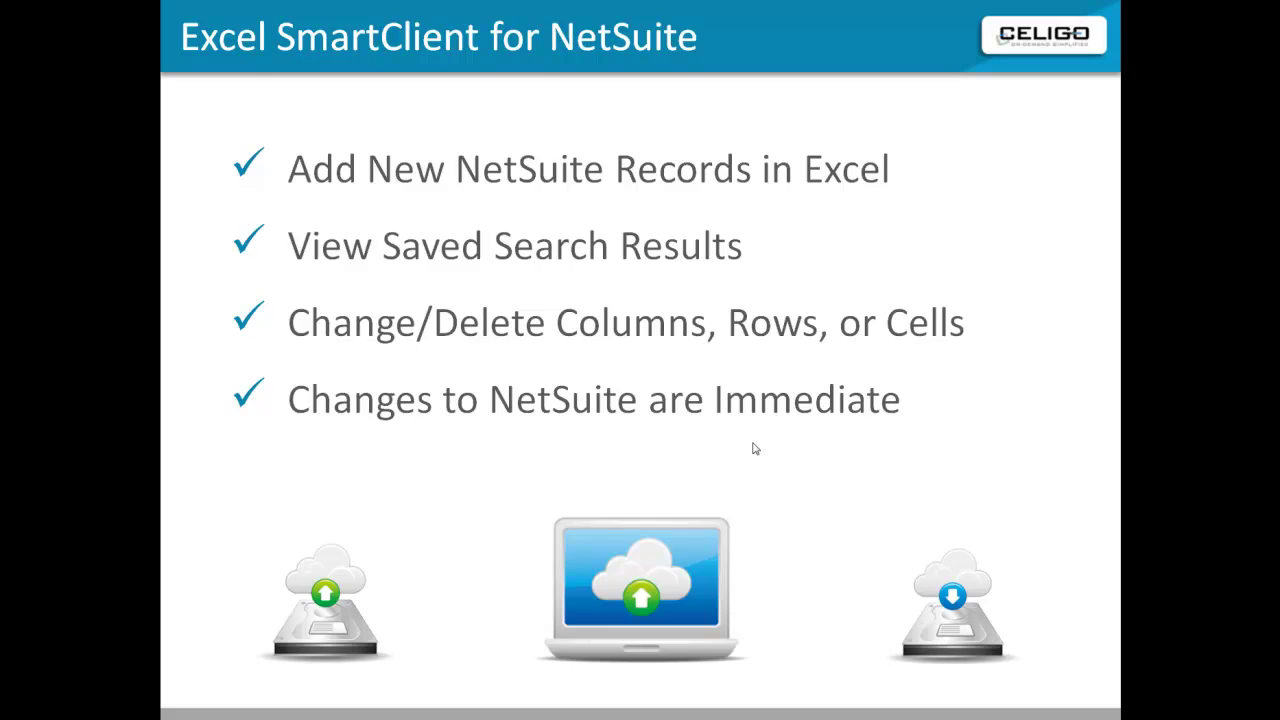
left_click(755, 449)
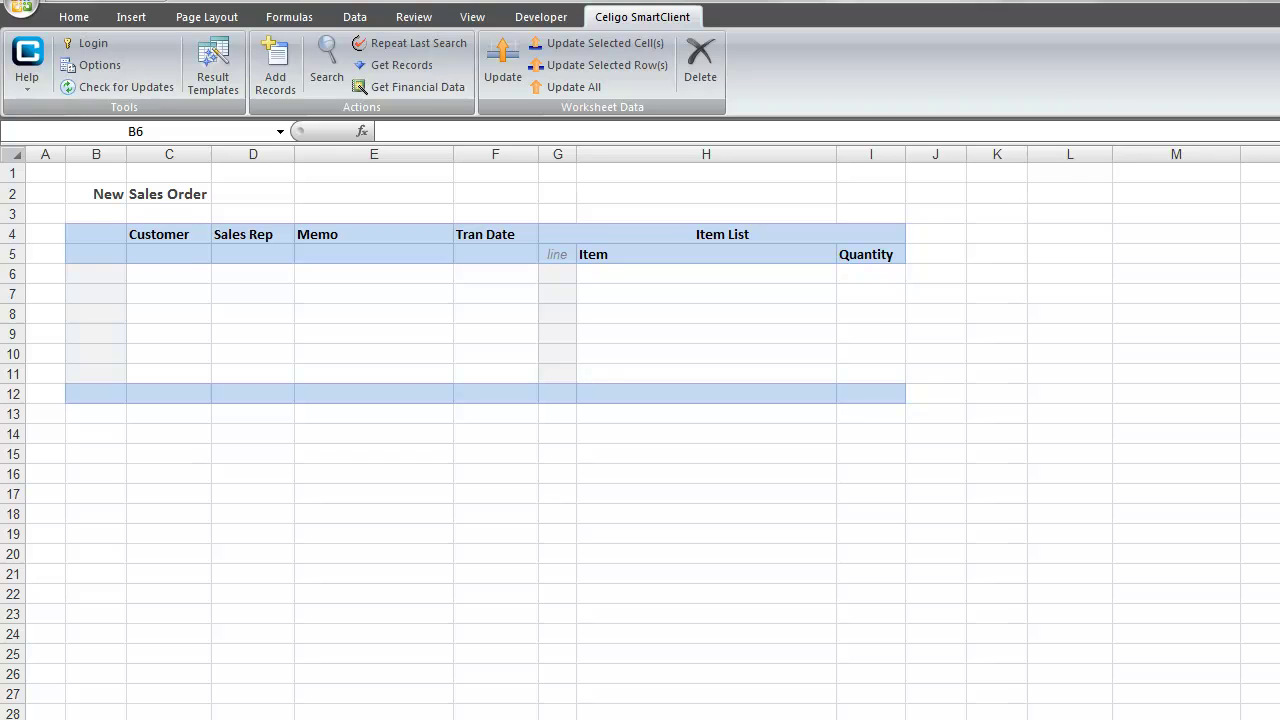
Step: Set the order's customer to Acme, Inc. in C6 and pick a sales rep from the D6 list
left_click(179, 275)
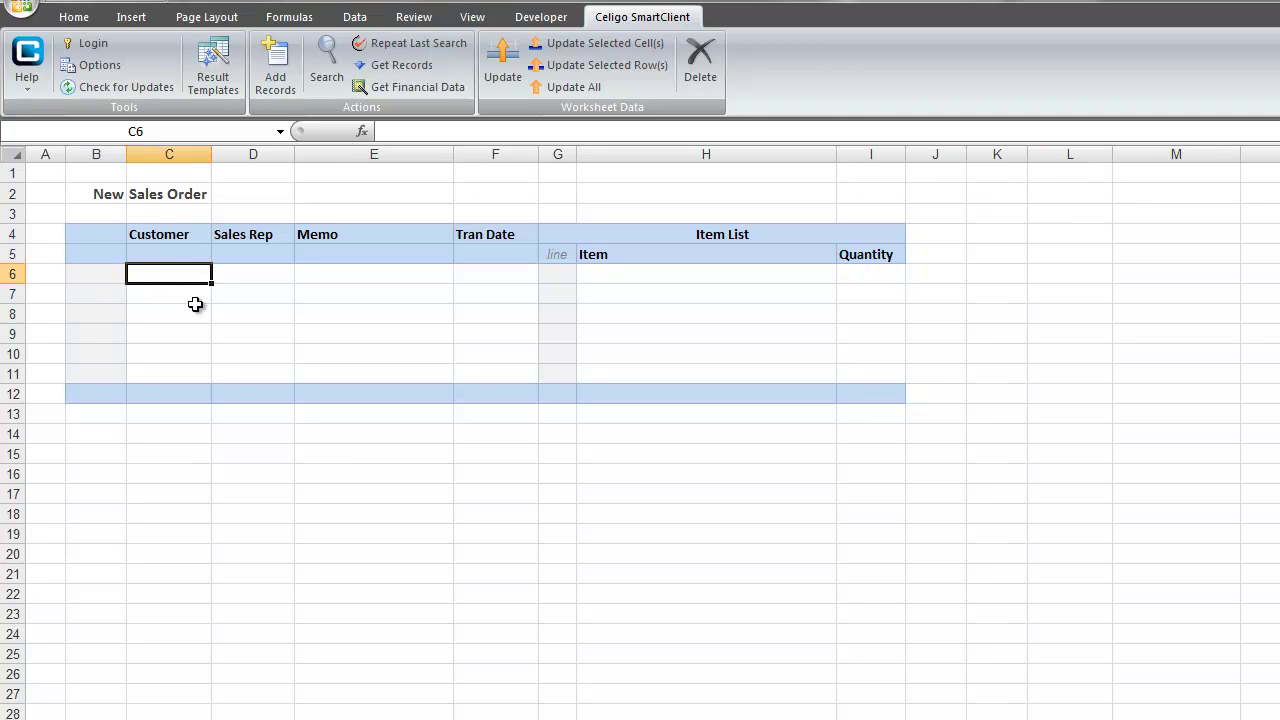
type("ac")
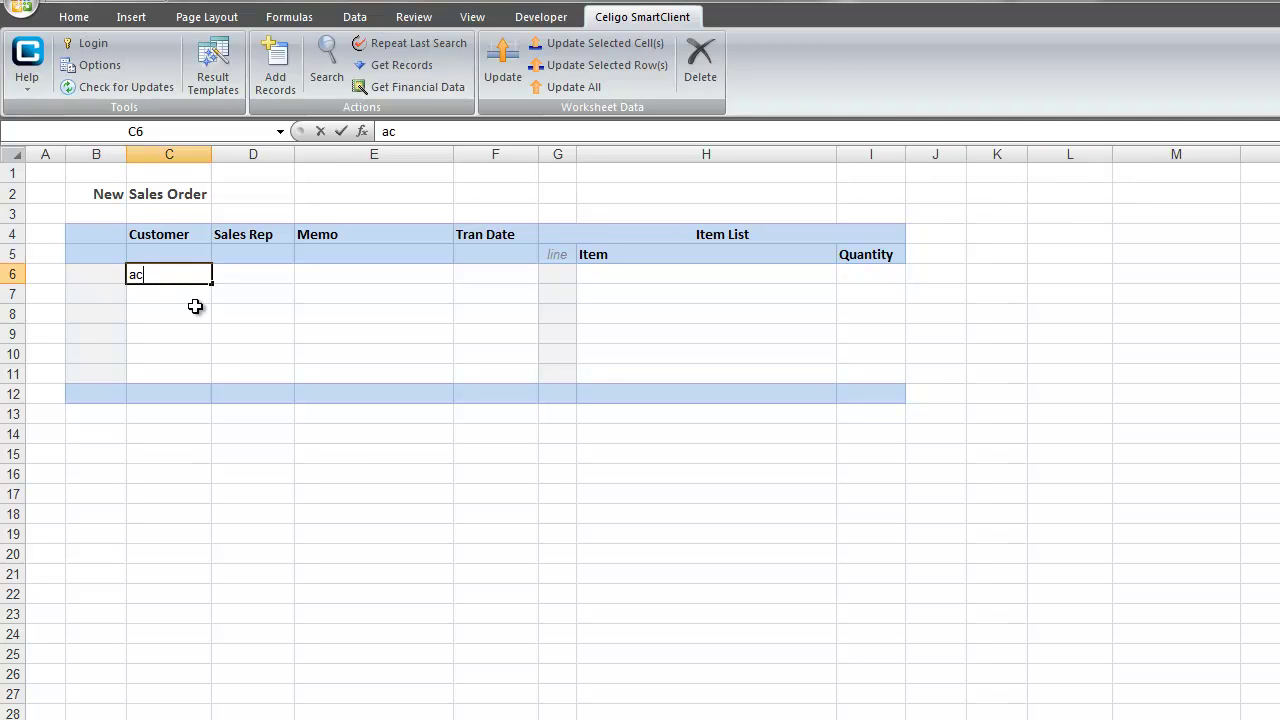
type("me")
key("Tab")
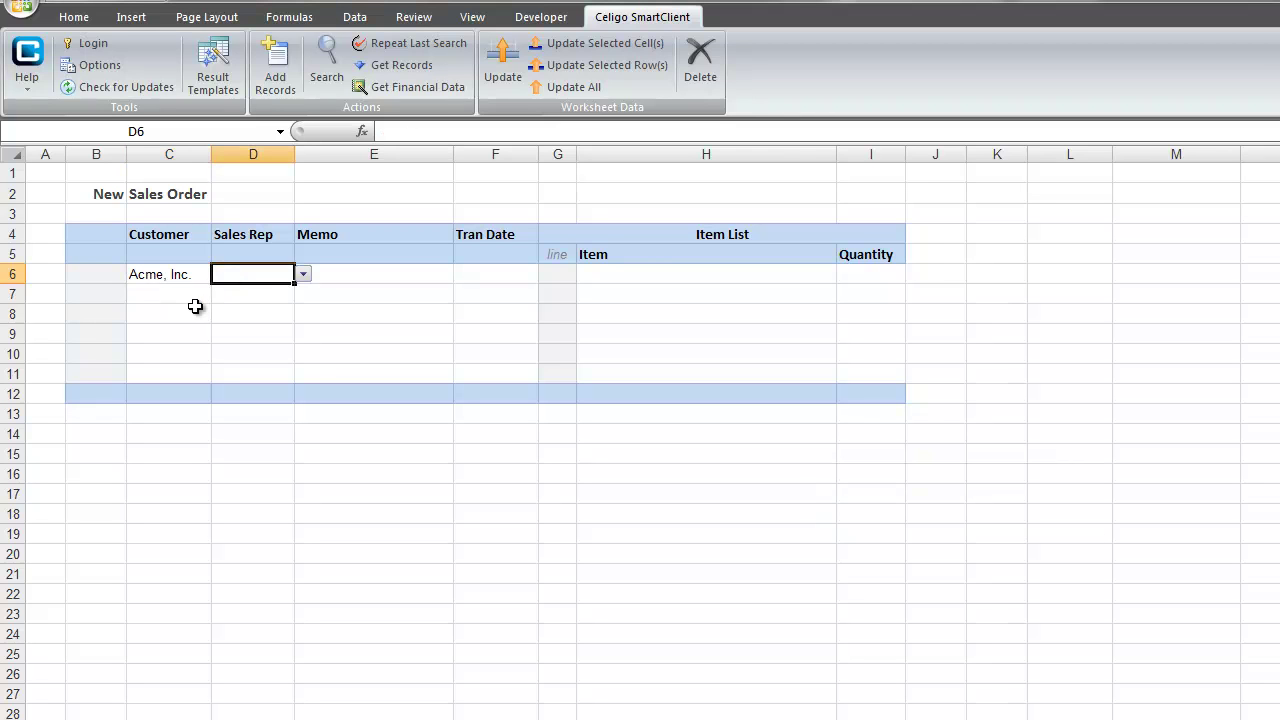
left_click(302, 274)
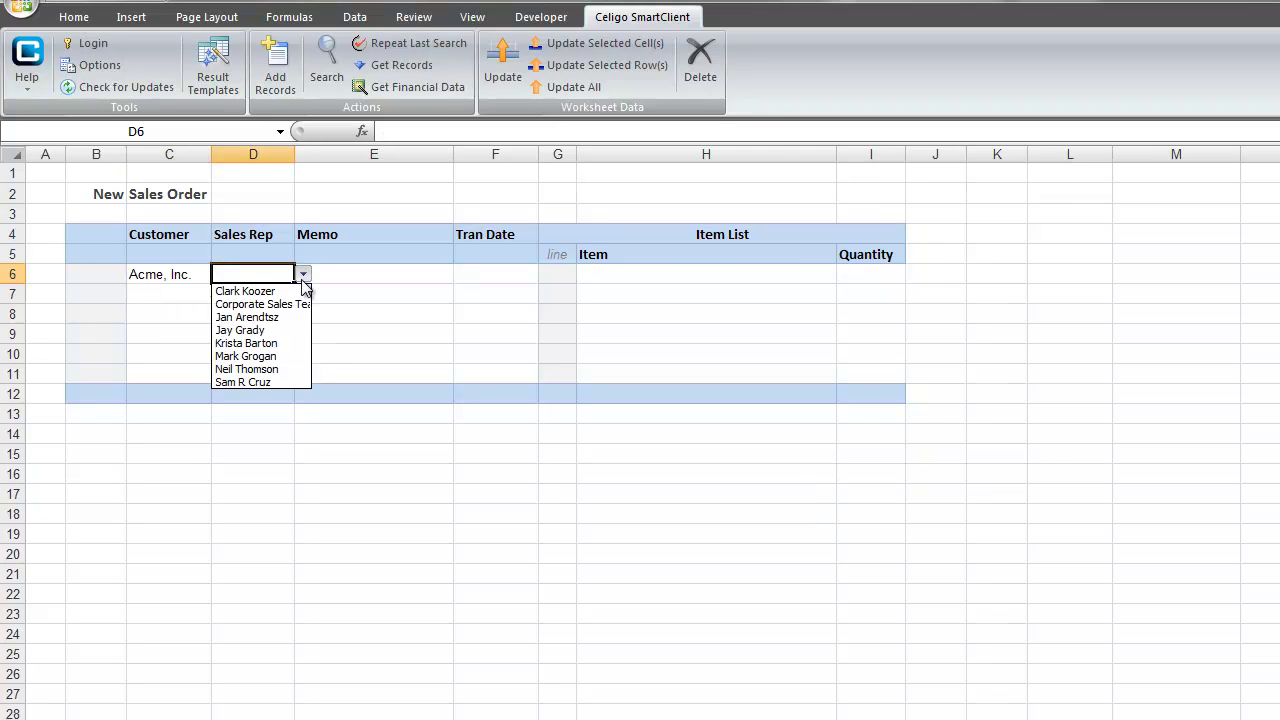
left_click(296, 343)
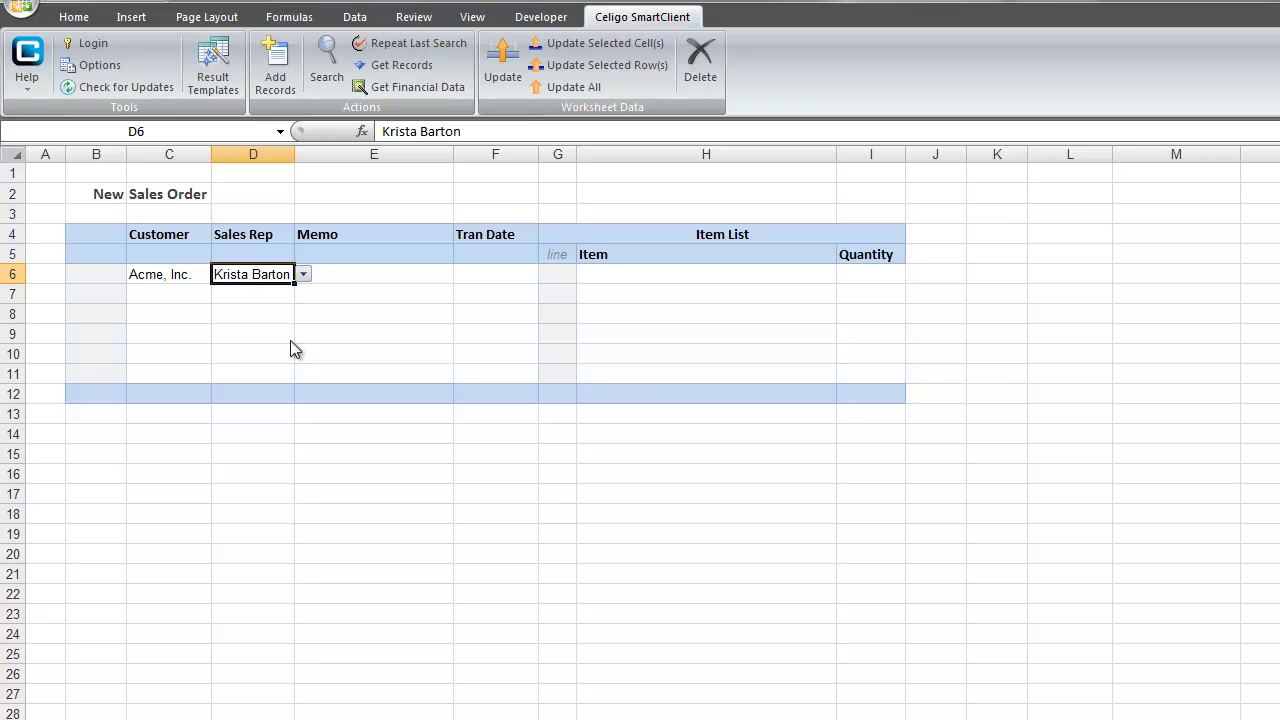
Step: Enter memo 'See special terms', date 12/7/2010 and item lookup 'Accessories'
left_click(371, 274)
type("Se")
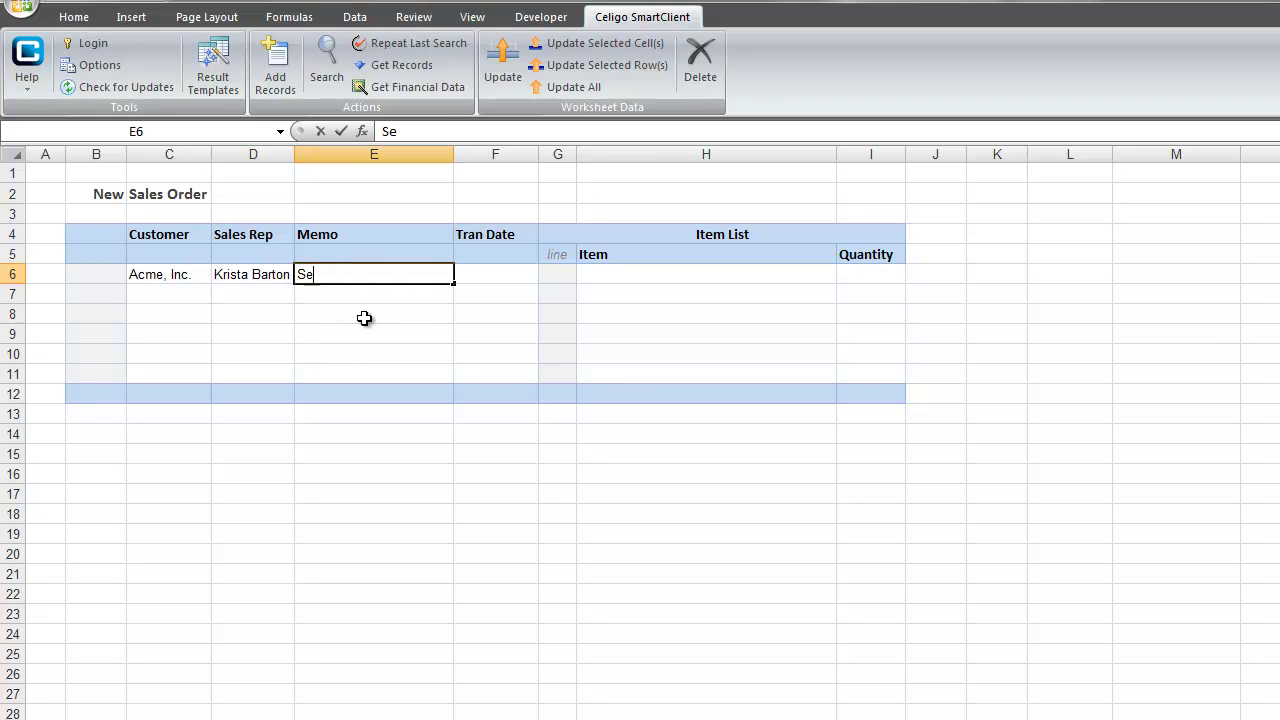
type("e specia")
type("l terms")
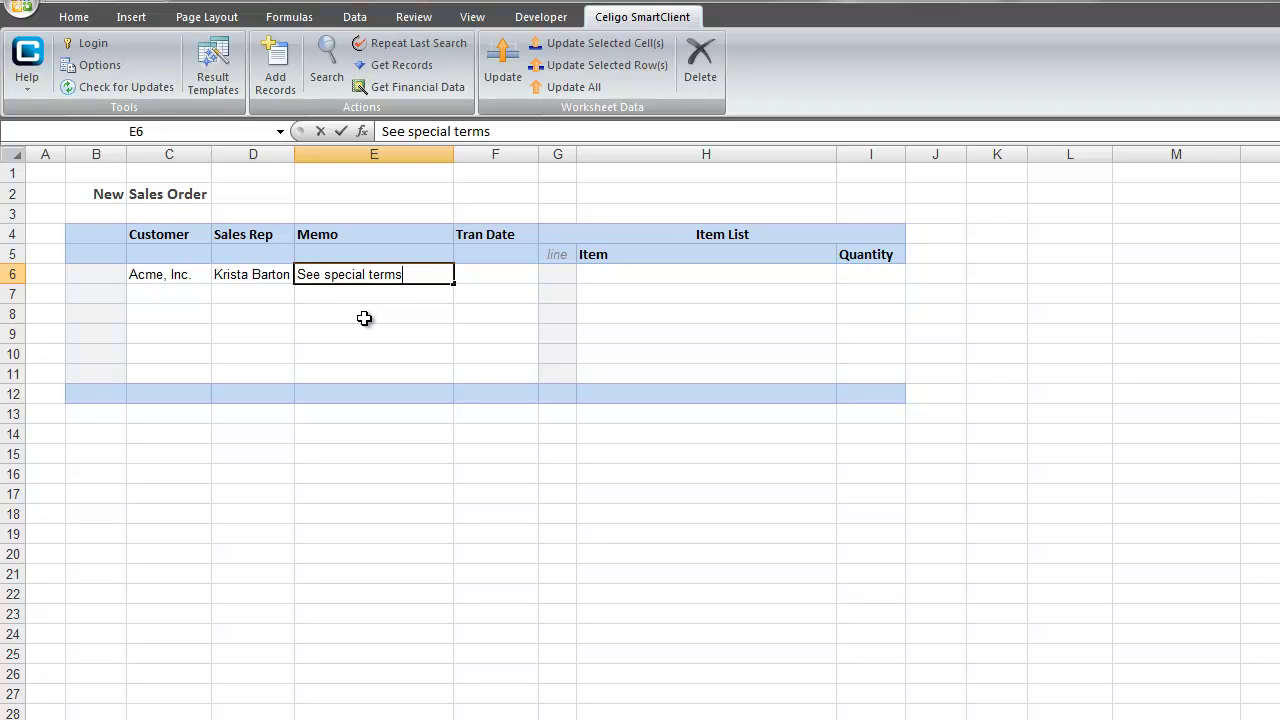
key("Tab")
type("12/")
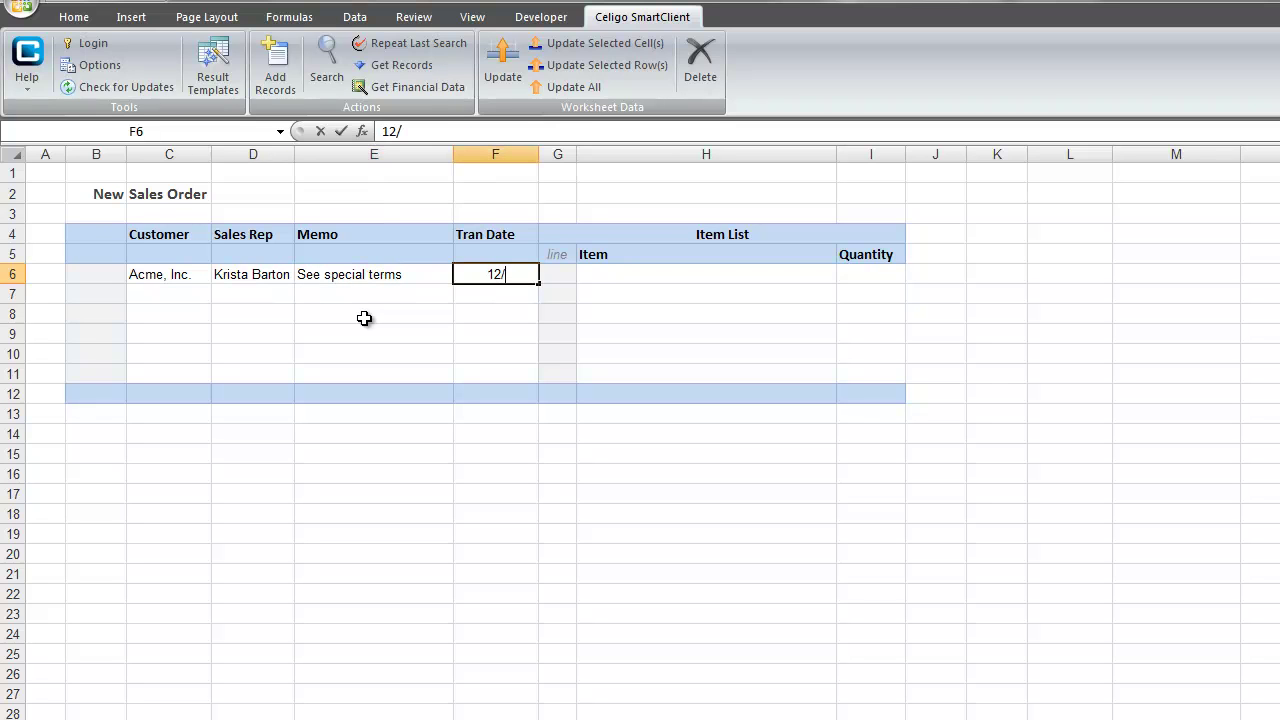
type("7/2010")
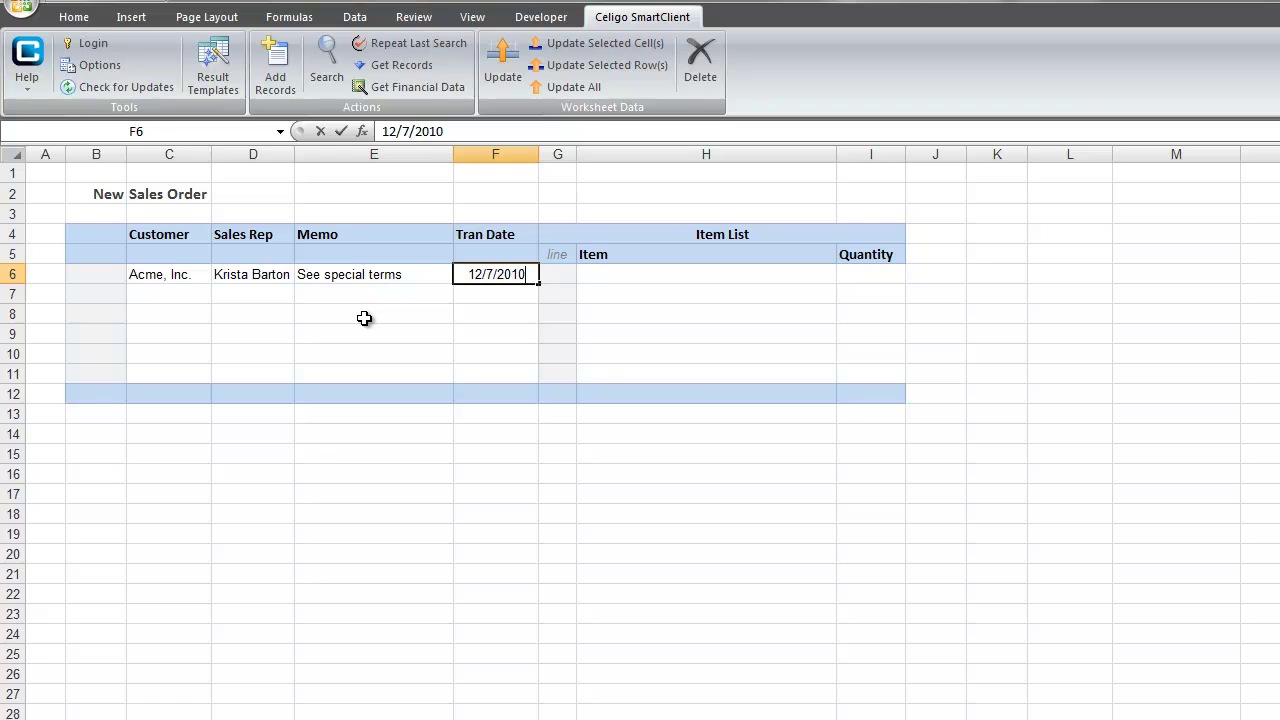
key("Tab")
key("Tab")
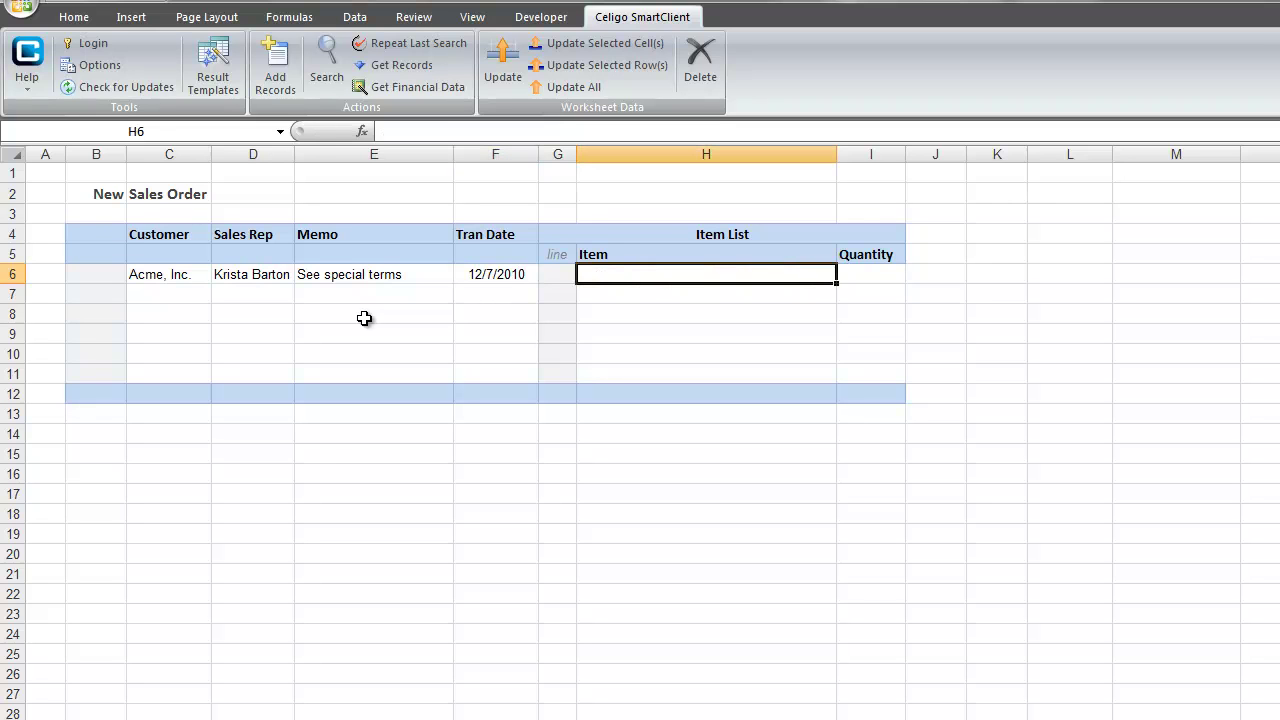
type("Acce")
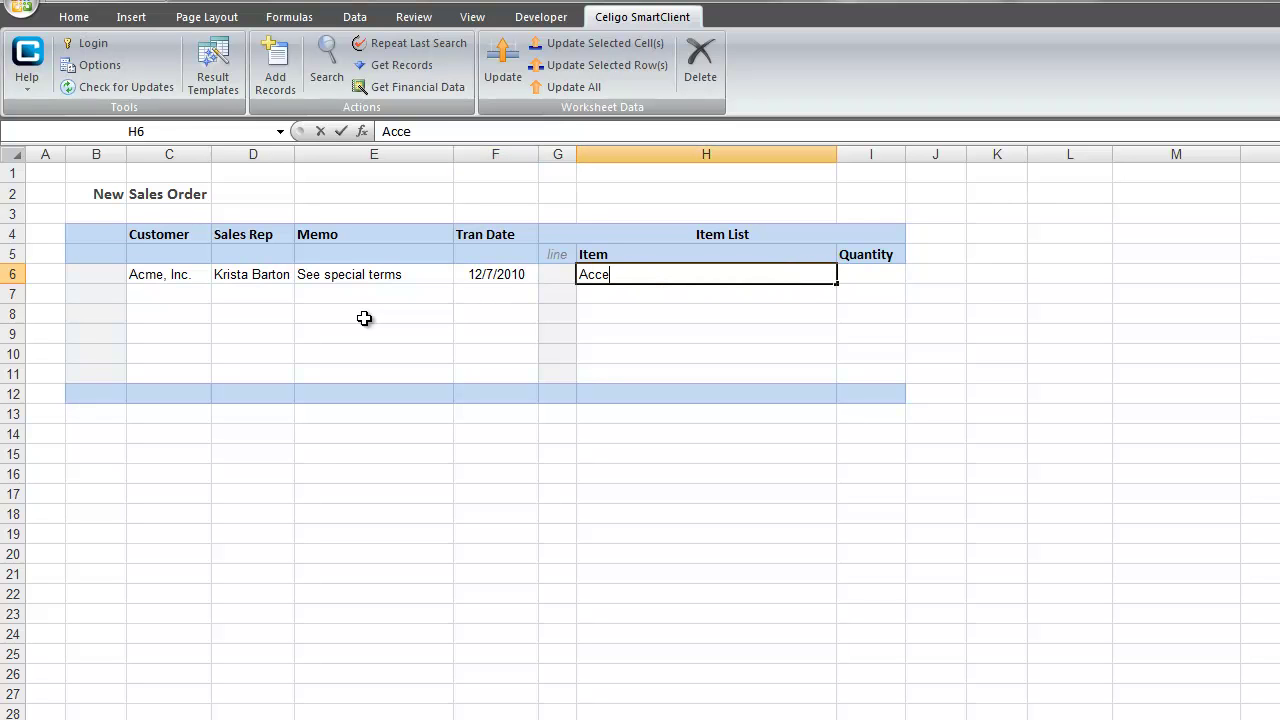
type("ssories")
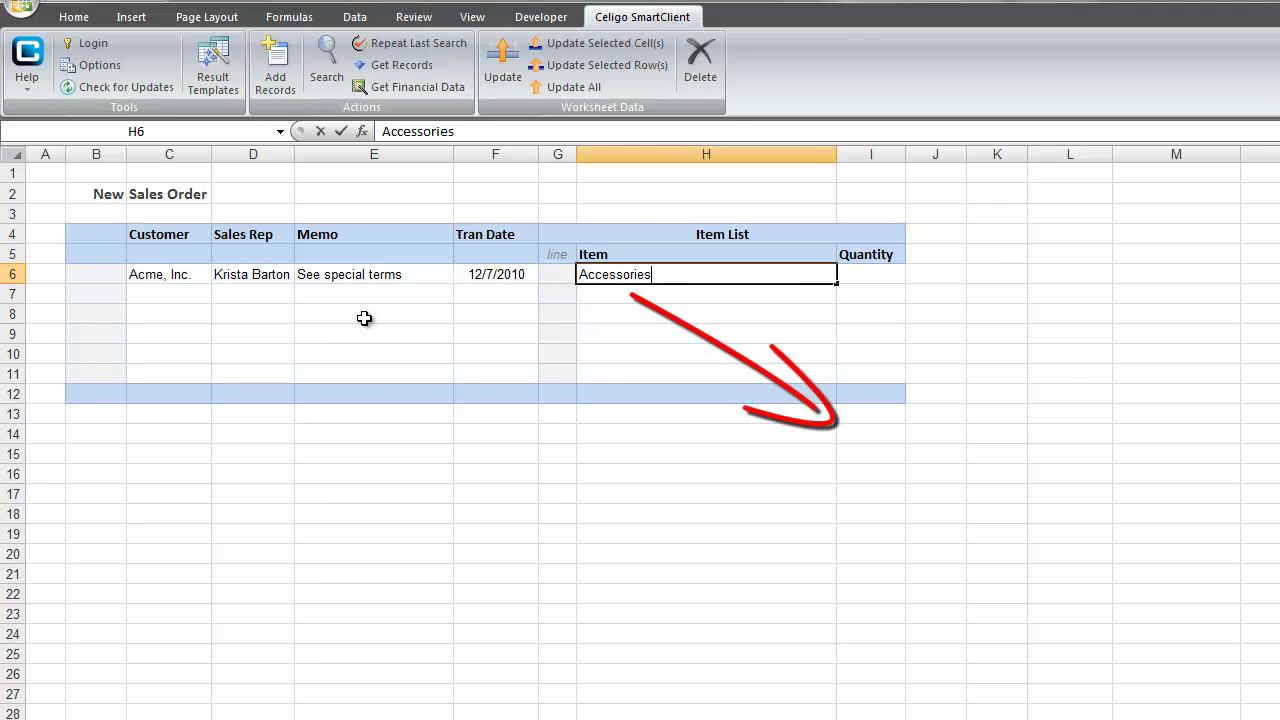
key("Tab")
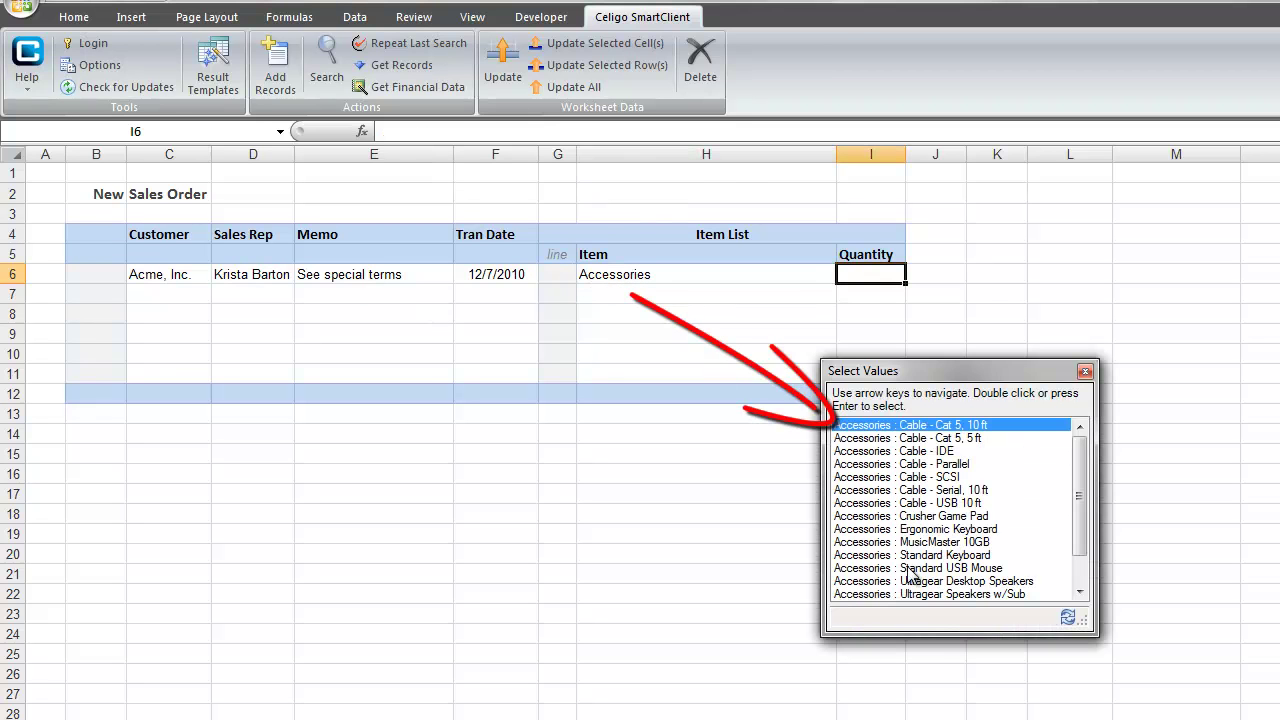
Step: Add five Ultragear Desktop Speakers to the order row B6:I6 and send it to NetSuite with Add Records
left_click(914, 581)
double_click(914, 581)
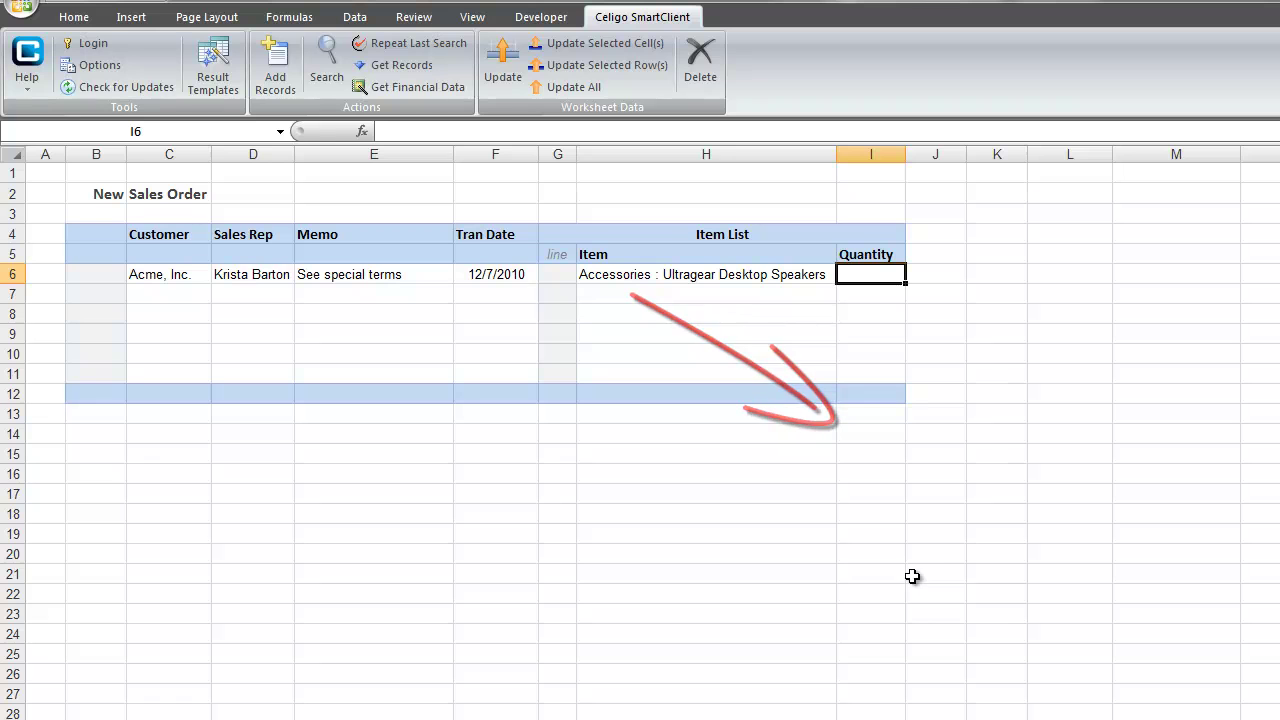
type("5")
key("Return")
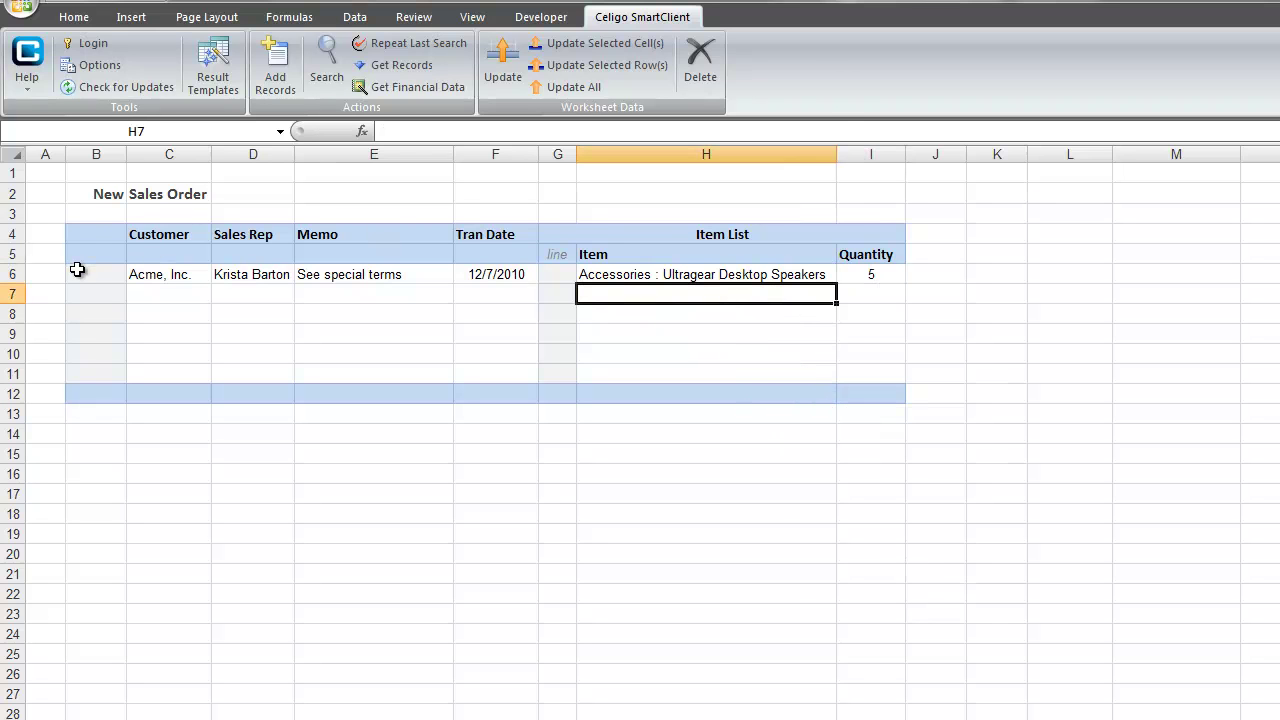
left_click_drag(77, 271, 855, 272)
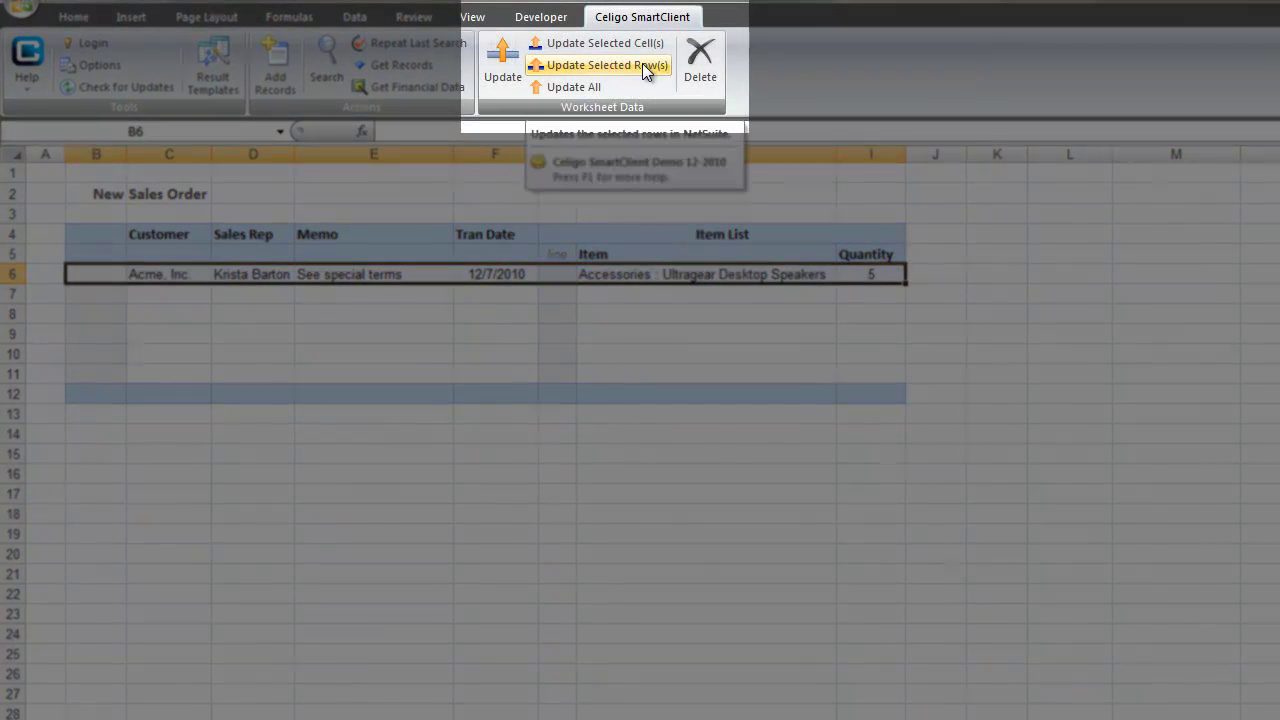
left_click(643, 64)
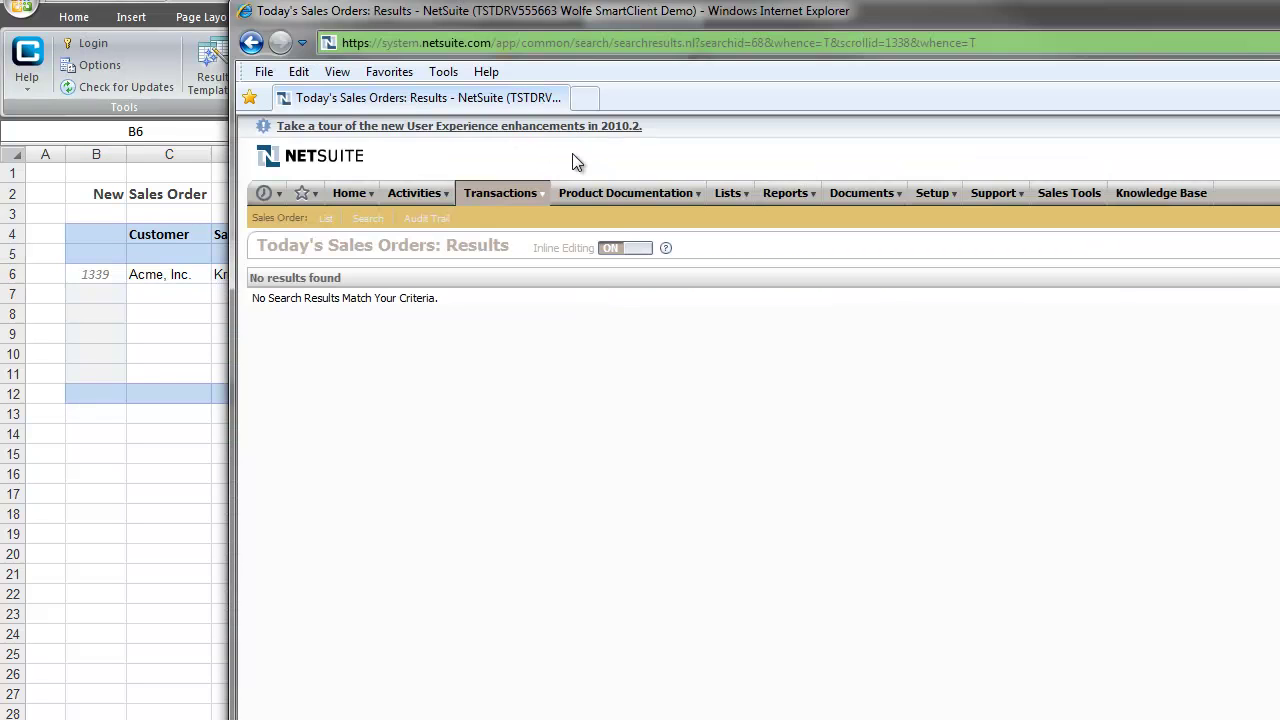
Step: Refresh Today's Sales Orders in NetSuite and view the new Acme, Inc. order 1339
right_click(572, 158)
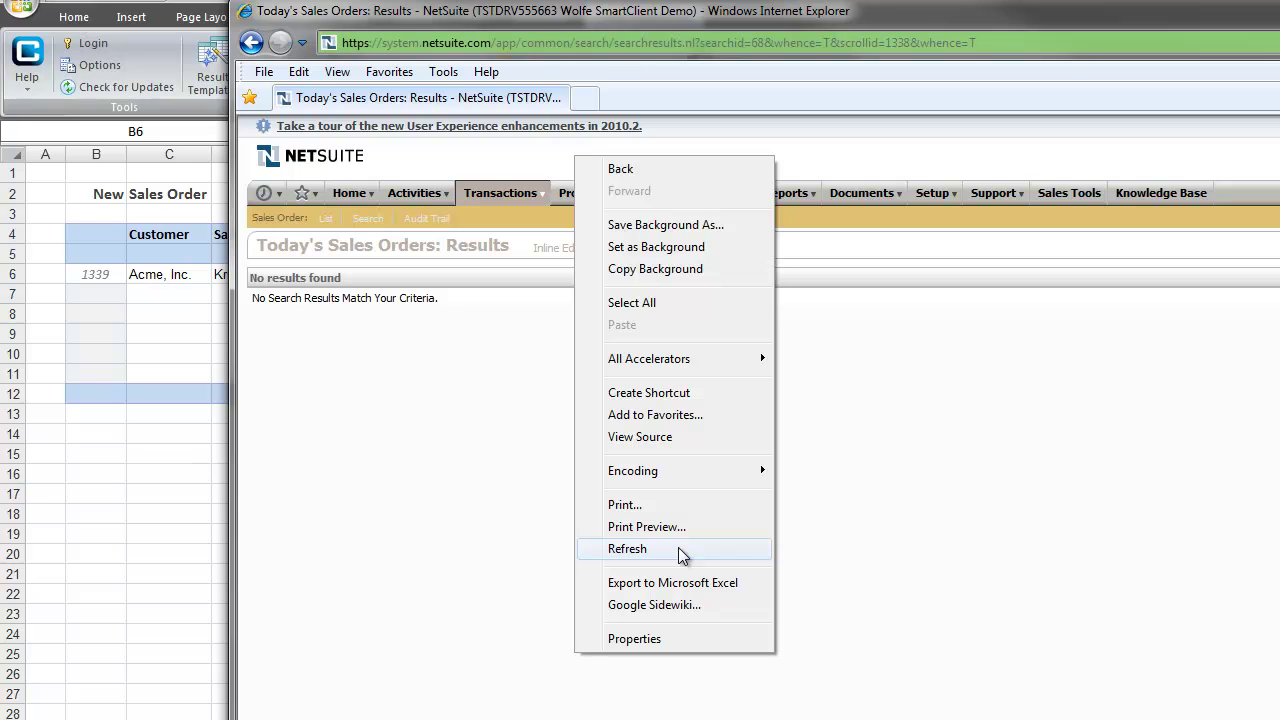
left_click(681, 555)
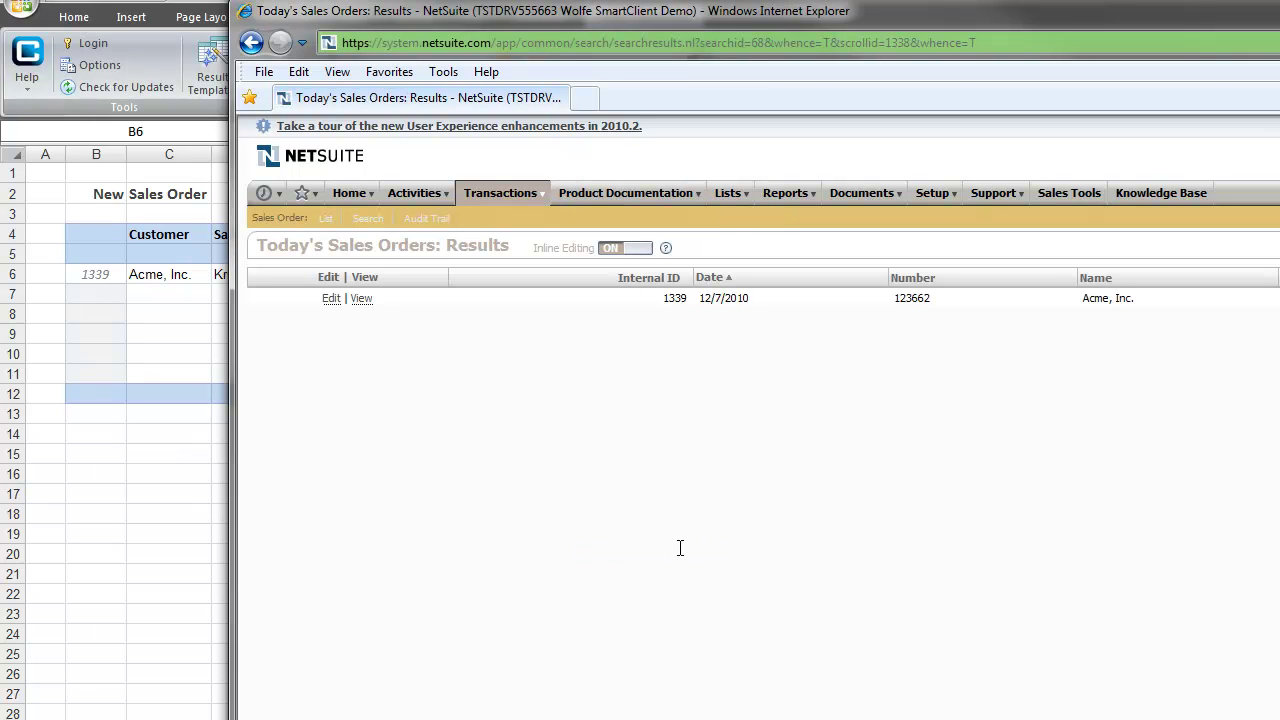
left_click(362, 298)
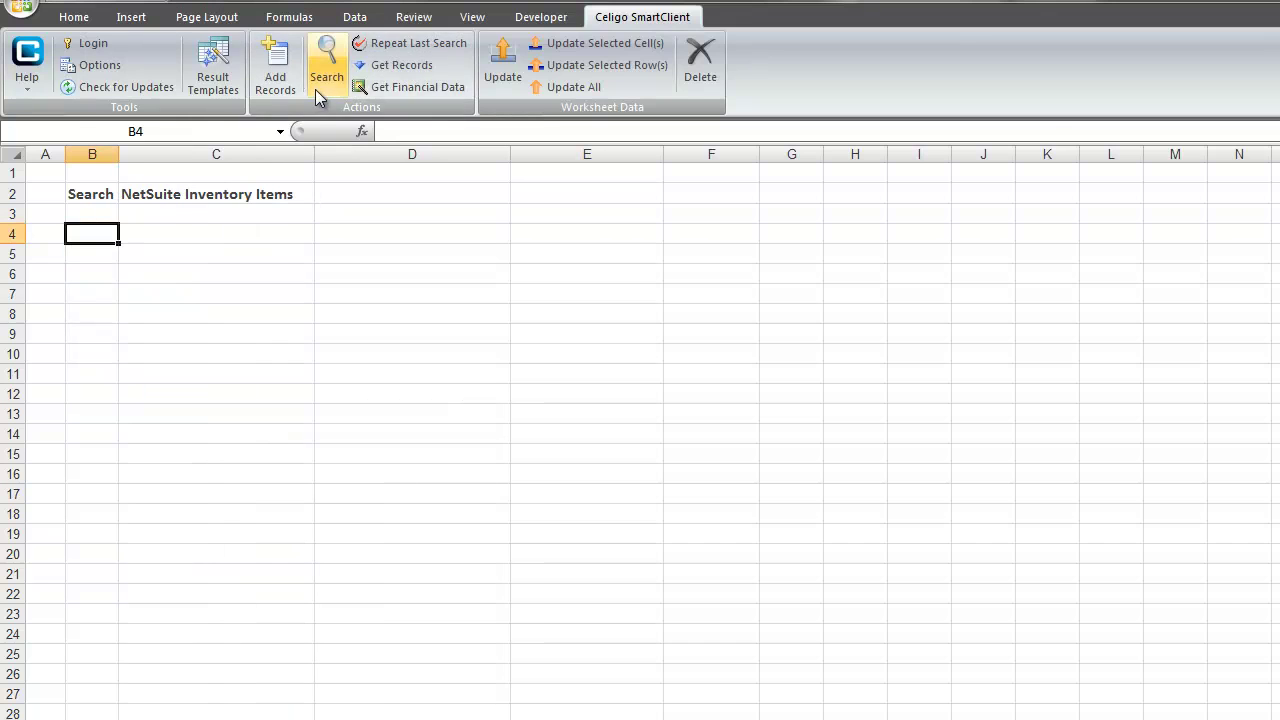
Step: Run the Inventory Item saved search from the Celigo SmartClient Search list
left_click(326, 68)
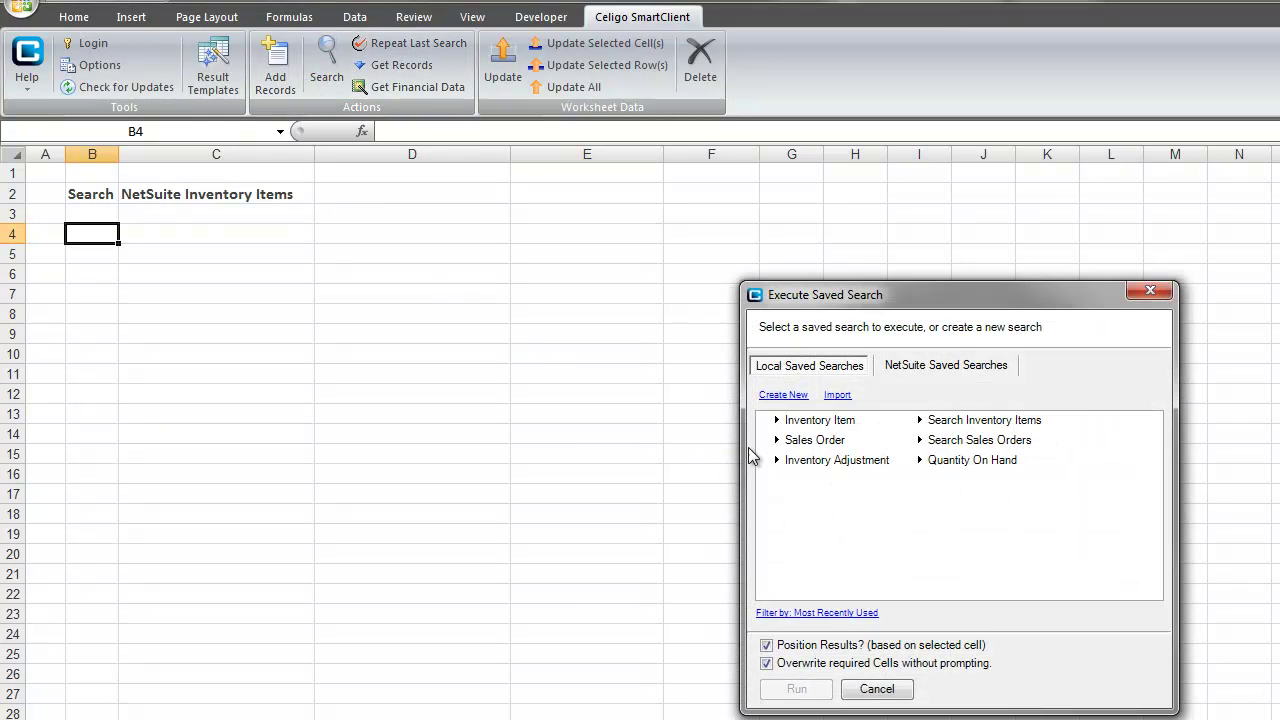
left_click(763, 420)
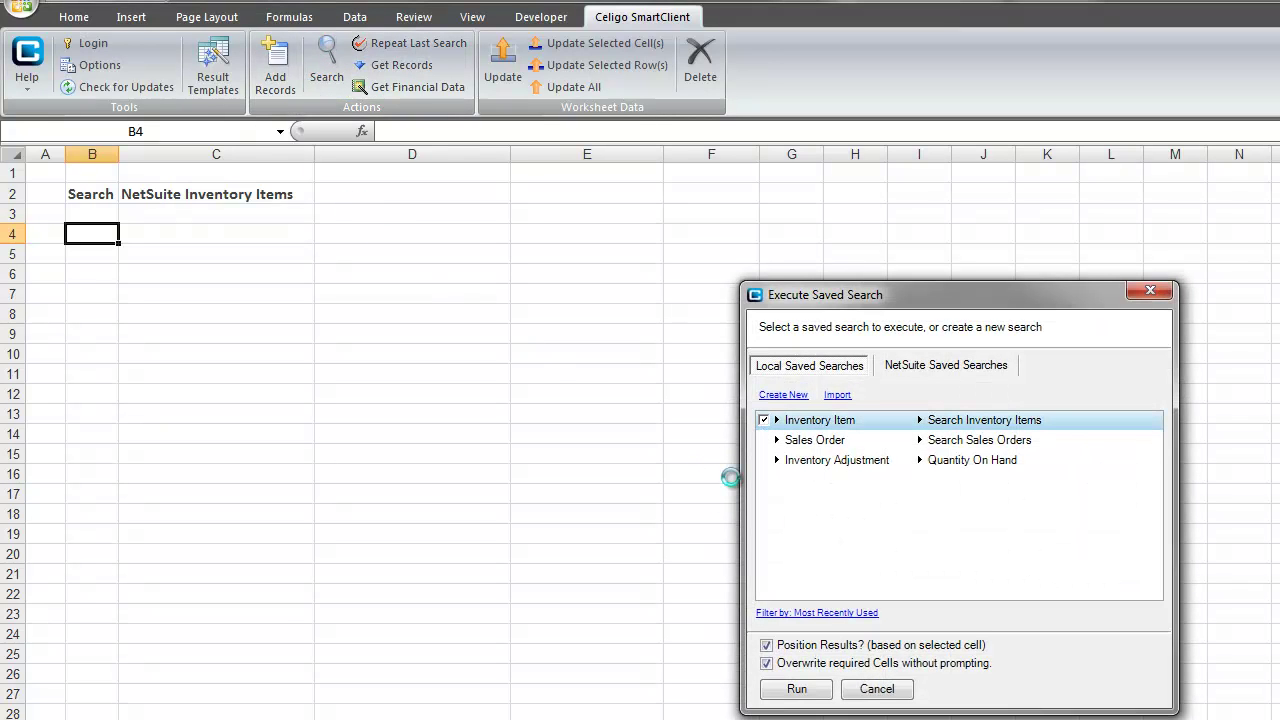
left_click(796, 689)
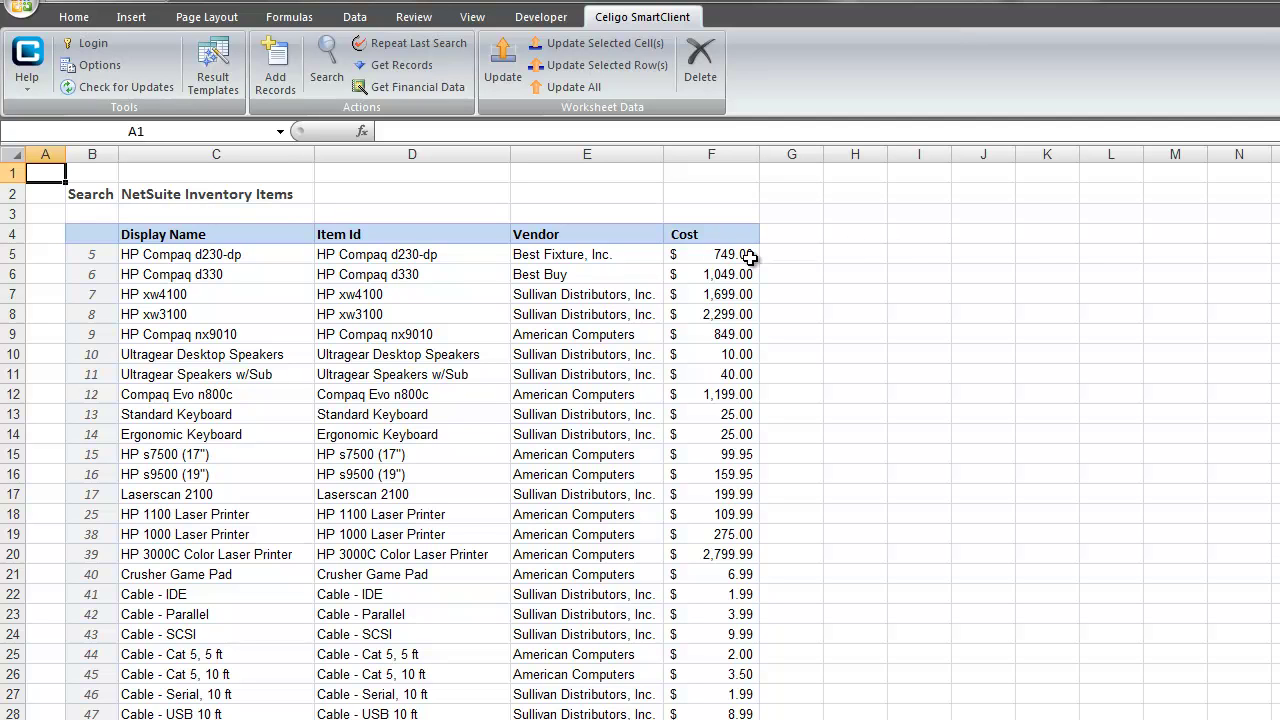
Step: Change the HP Compaq d330 vendor in E6 to Best Fixture, Inc. and update that cell in NetSuite
left_click(630, 272)
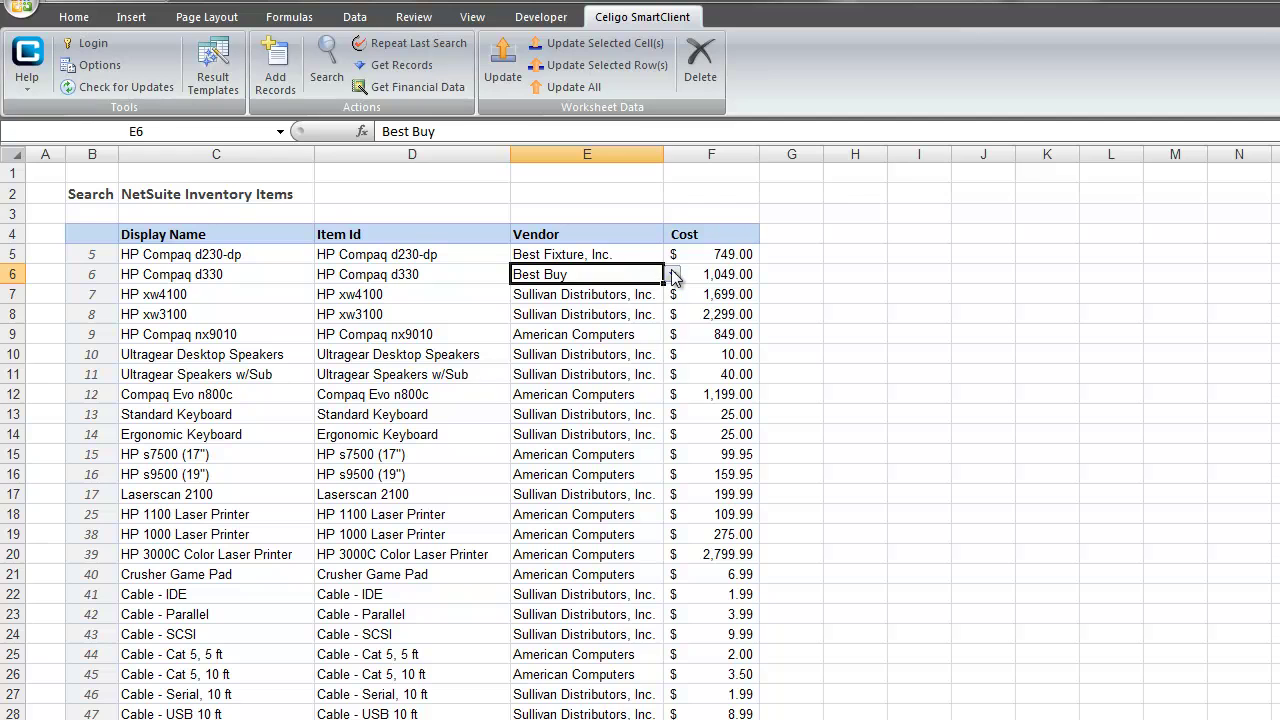
left_click(670, 274)
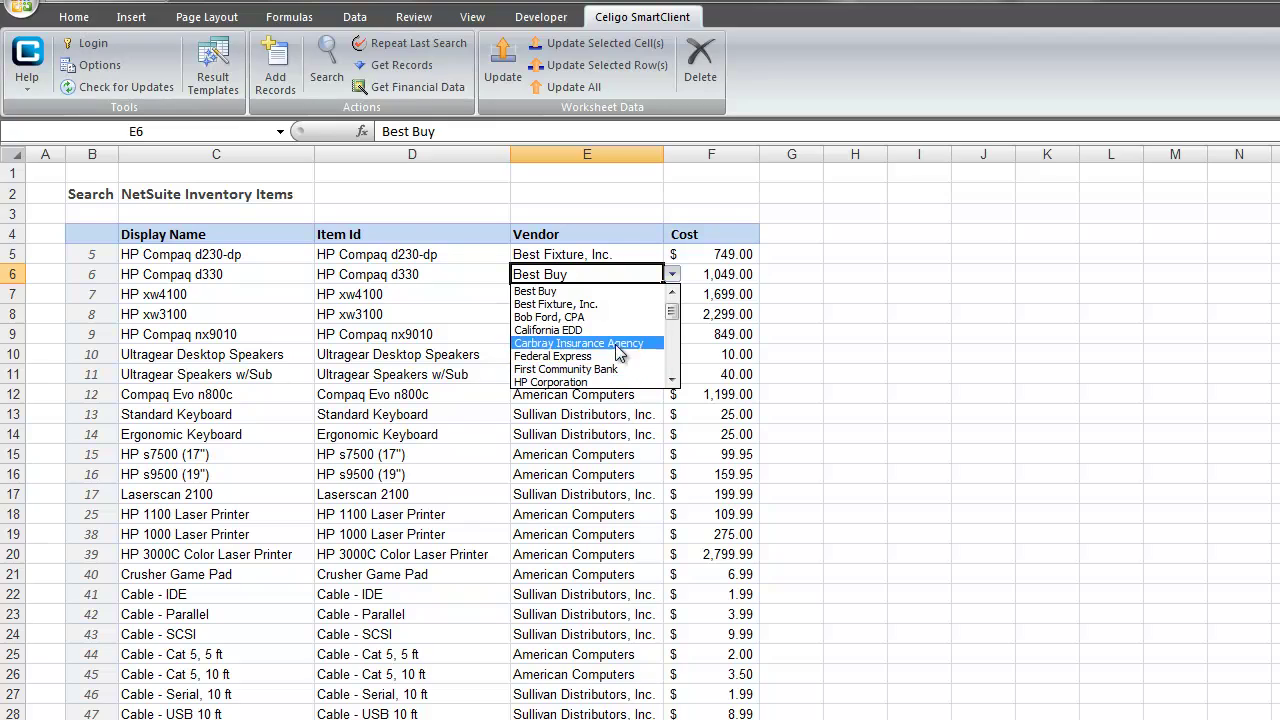
left_click(622, 304)
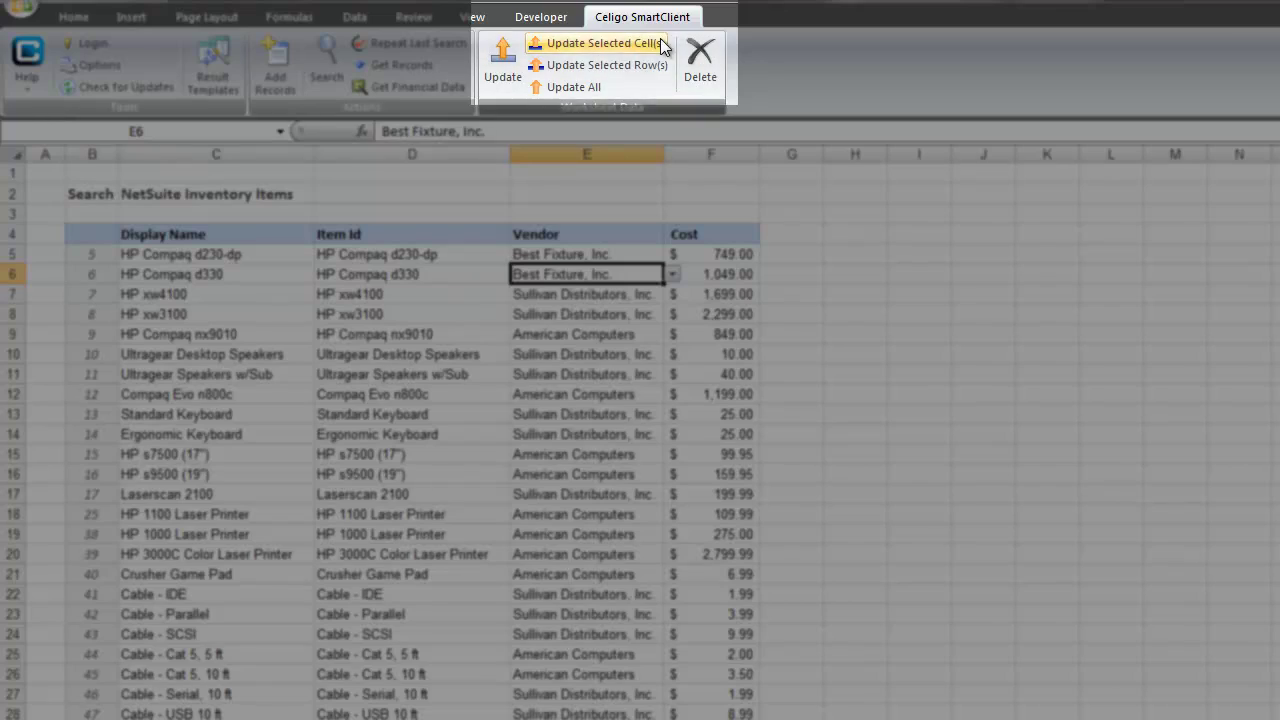
left_click(660, 42)
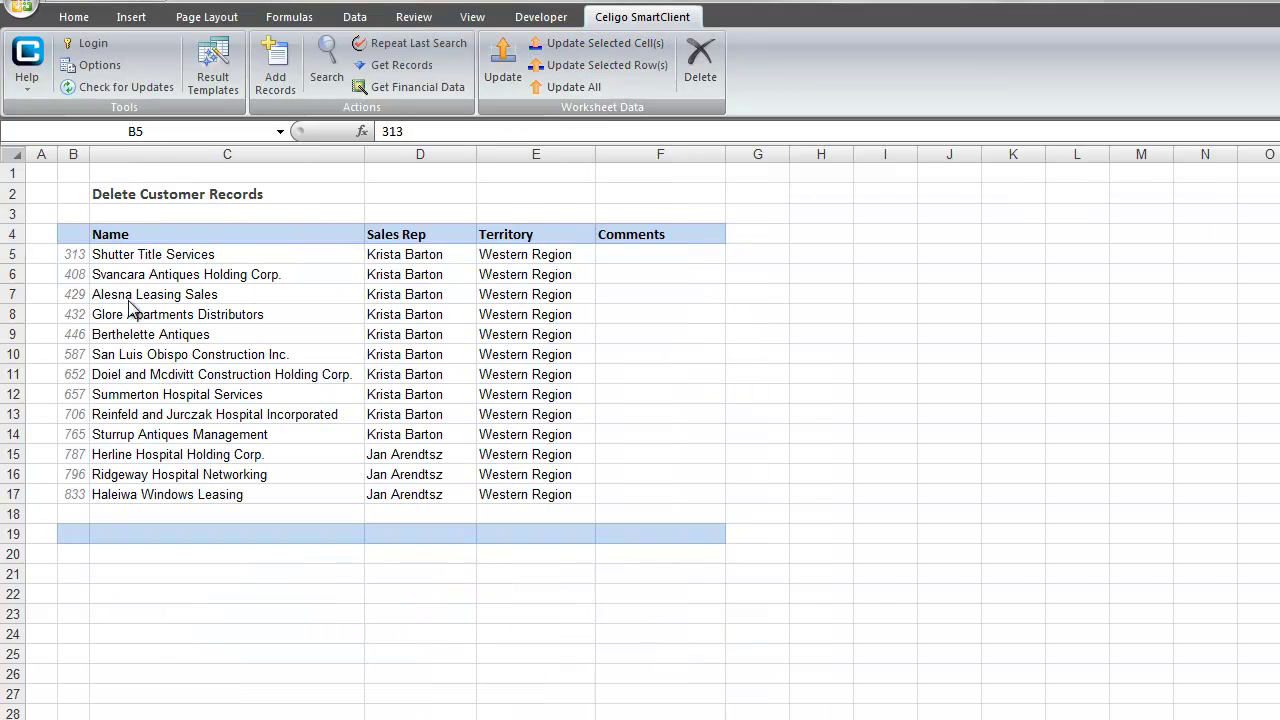
Step: Delete customer records 313 through 446 (B5:B9) from NetSuite, confirming with Yes
left_click(73, 255)
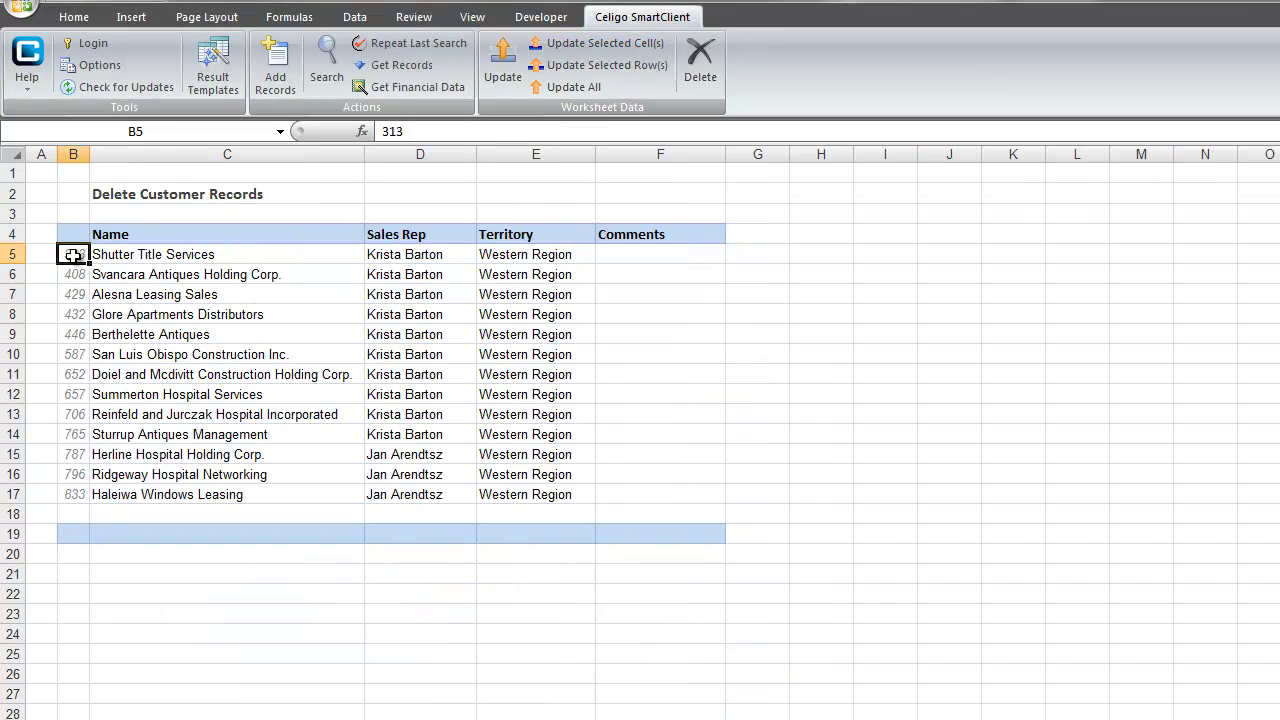
left_click(73, 334, "shift")
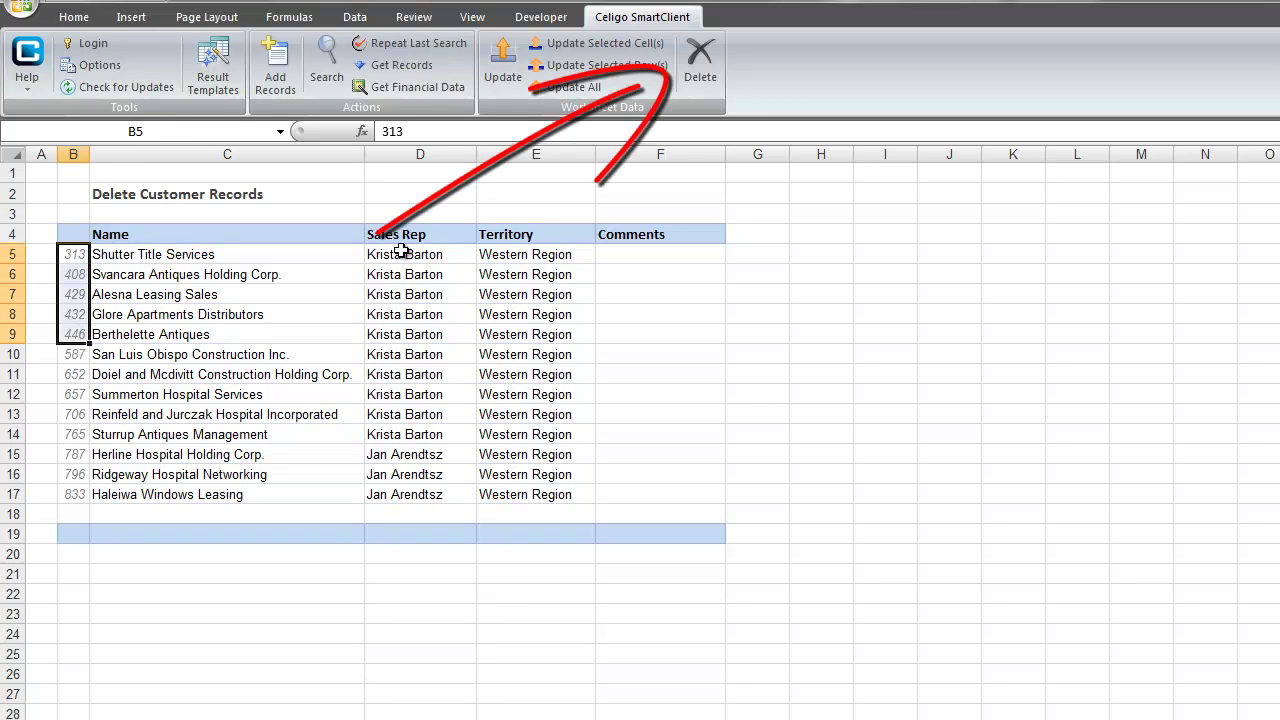
left_click(708, 66)
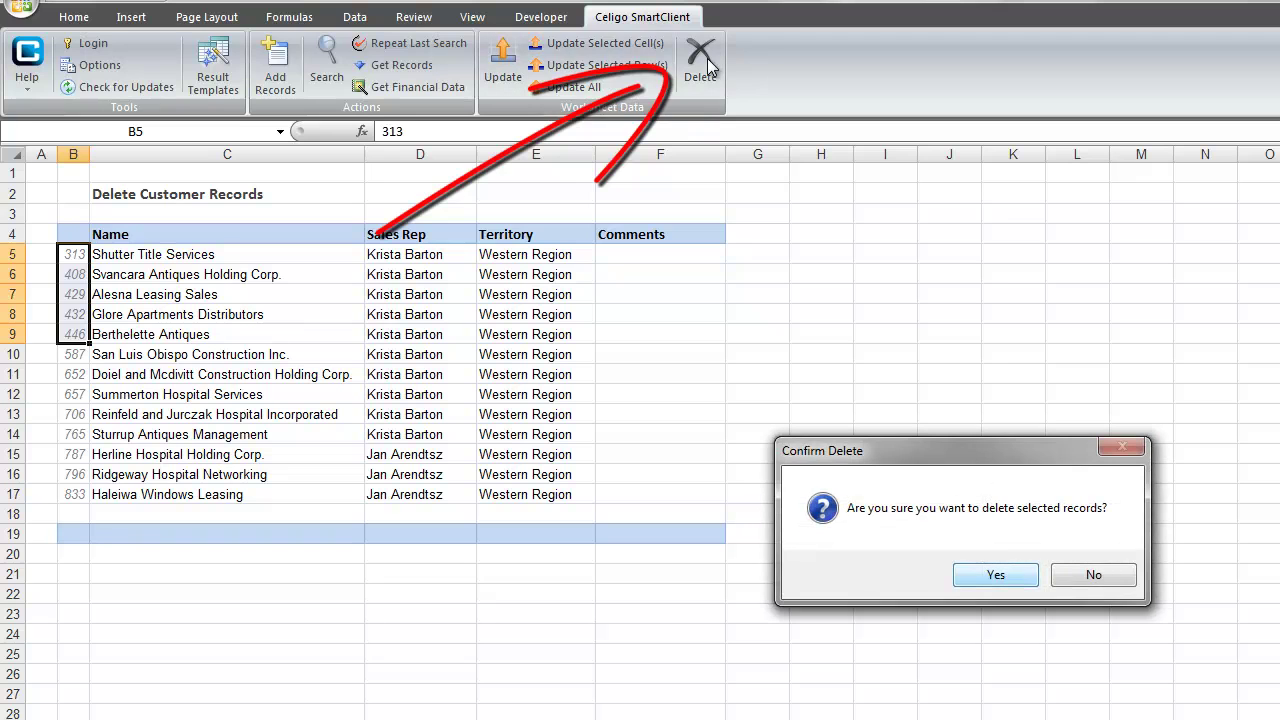
left_click(997, 582)
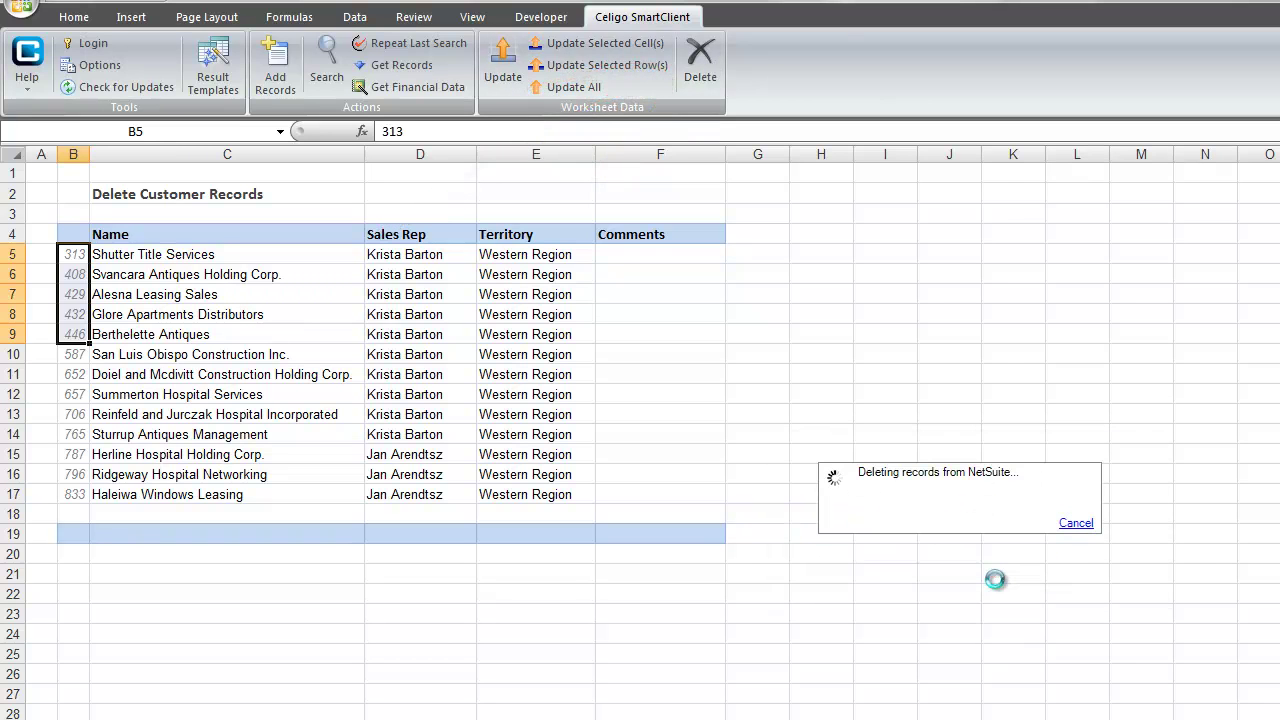
Step: Check the child-records error on customer 408, then repeat the last customer search
left_click(70, 271)
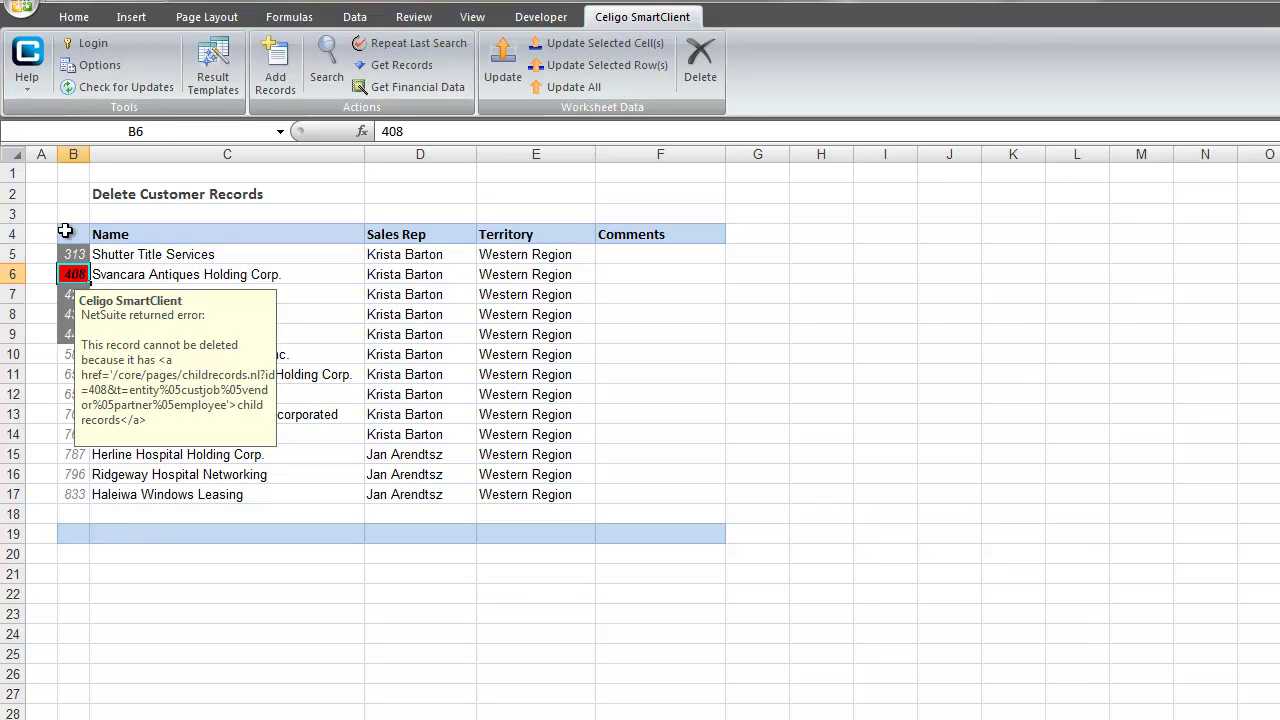
left_click(65, 231)
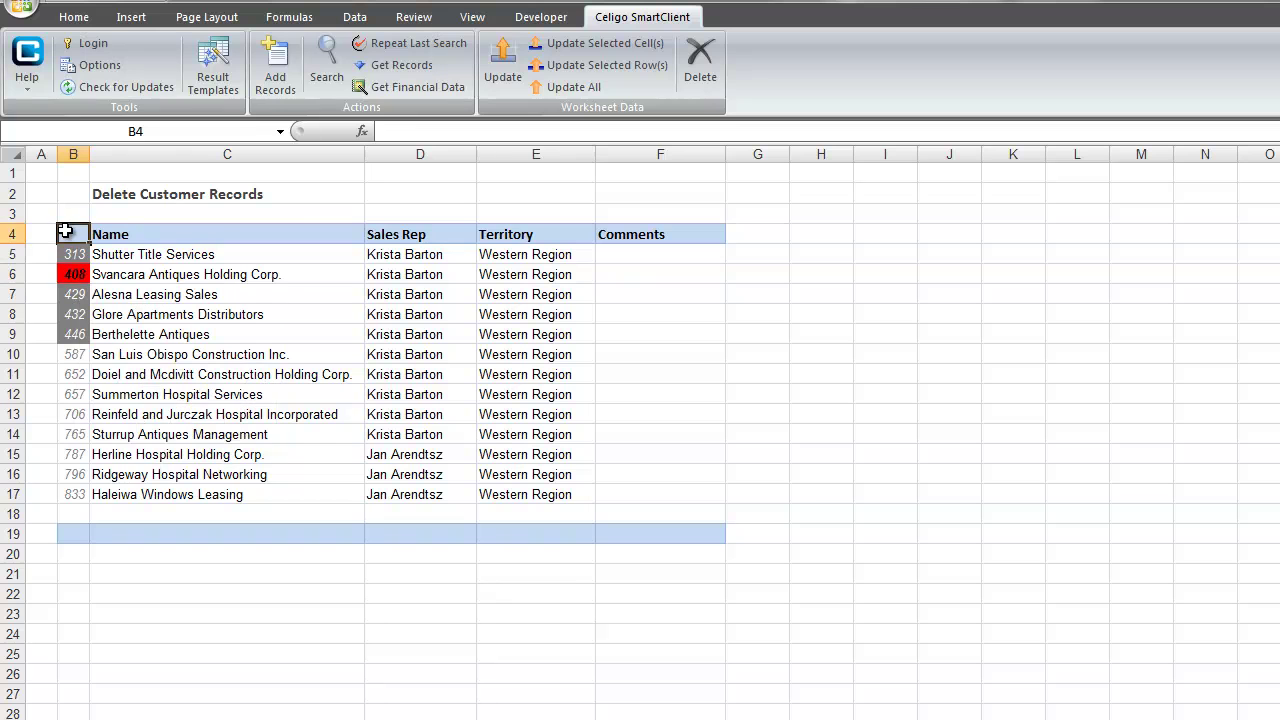
left_click(440, 43)
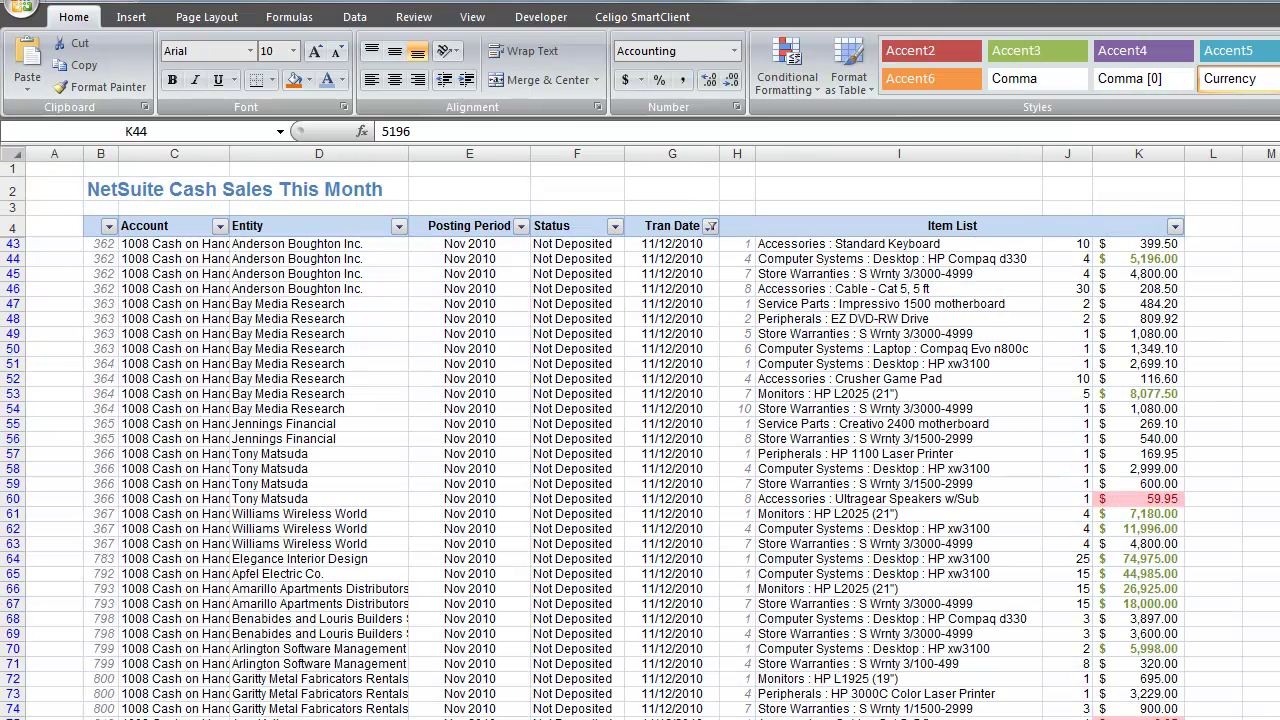
Step: Select the Cash Sales This Month amounts from K44 down to K60
key("shift+Down")
key("shift+Down")
key("shift+Down")
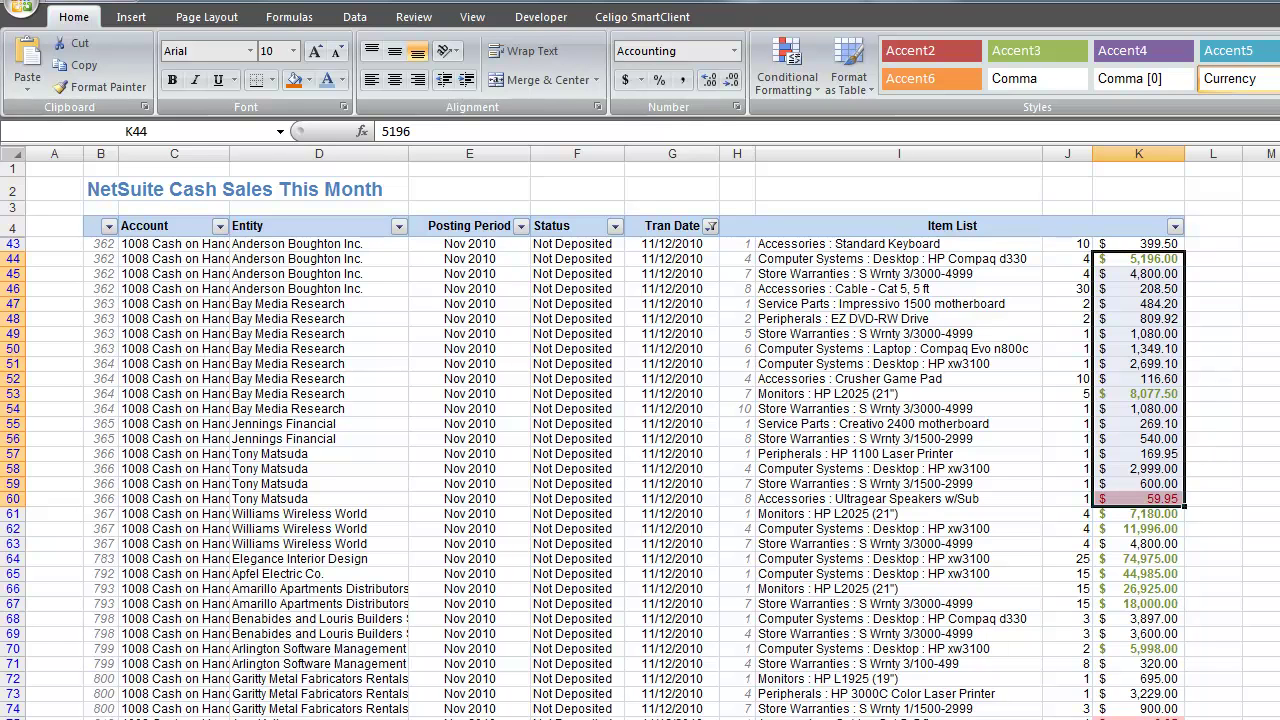